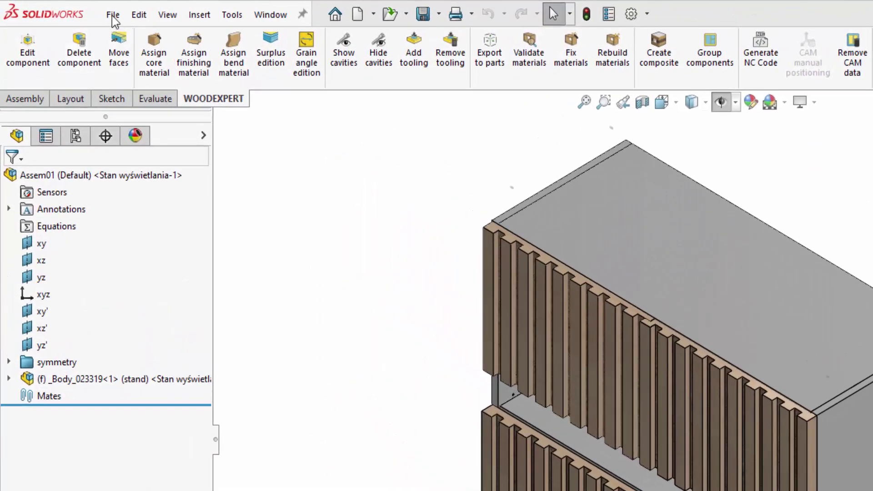
Step: Export the cabinet assembly with Save As as a 3D PDF (*.pdf)
{"action": "left_click", "coordinate": [113, 14]}
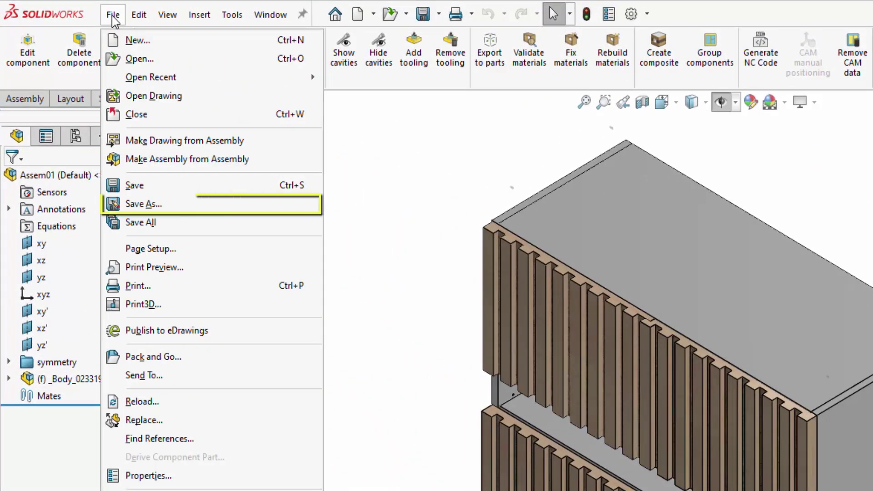
{"action": "left_click", "coordinate": [164, 205]}
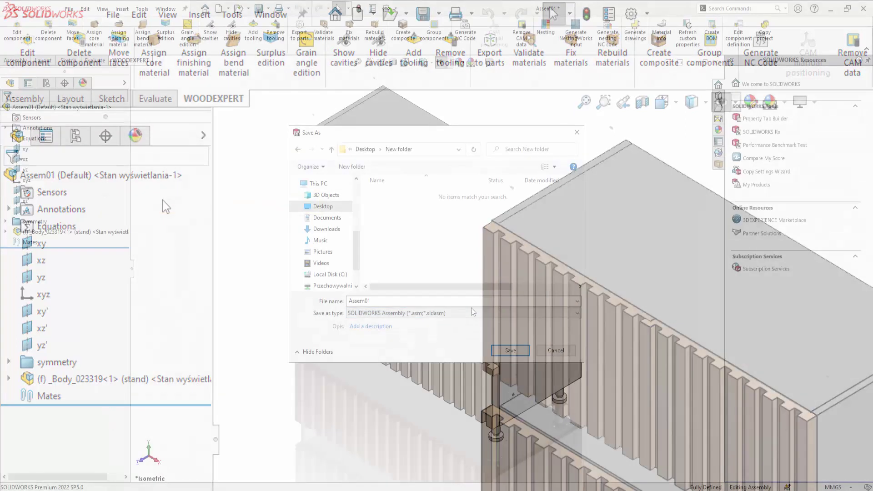
{"action": "left_click", "coordinate": [467, 313]}
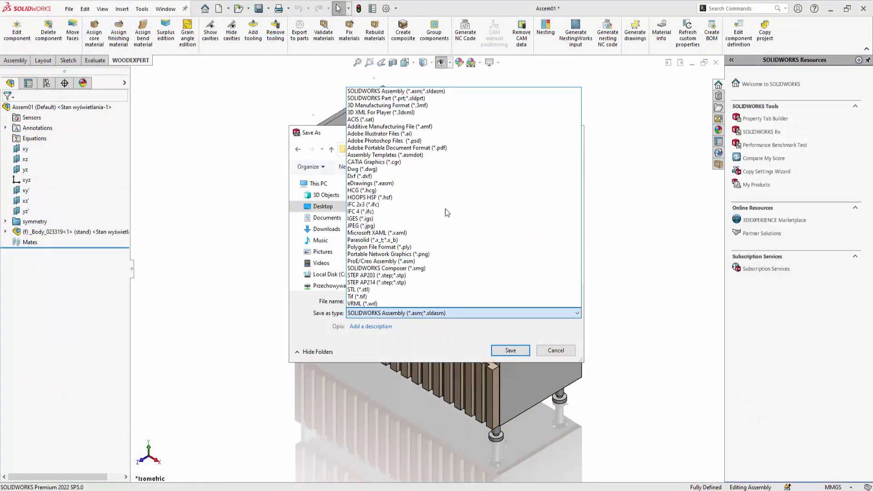
{"action": "left_click", "coordinate": [440, 151]}
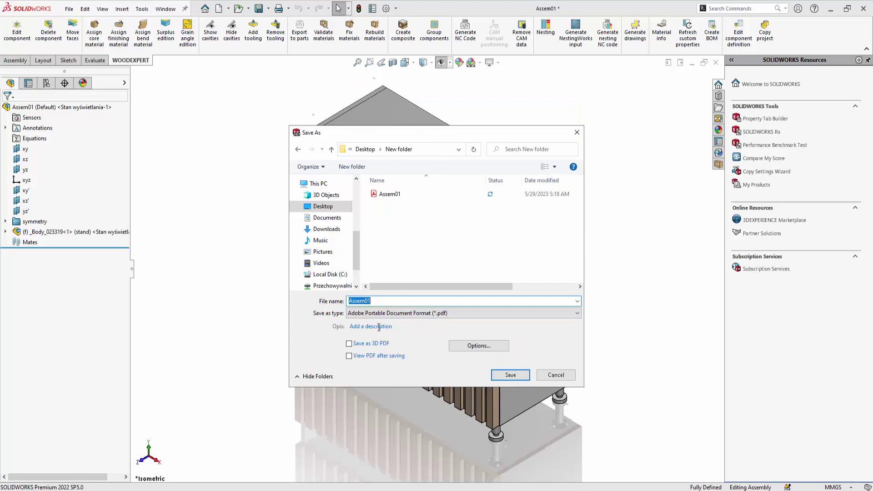
{"action": "left_click", "coordinate": [348, 344]}
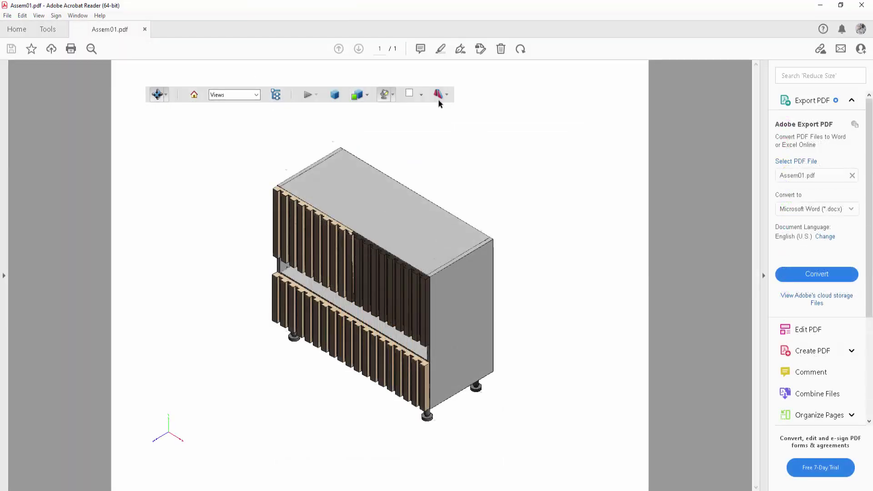
{"action": "left_click", "coordinate": [166, 96]}
{"action": "left_click", "coordinate": [255, 270]}
{"action": "mouse_move", "coordinate": [277, 293]}
{"action": "left_mouse_down"}
{"action": "mouse_move", "coordinate": [295, 321]}
{"action": "mouse_move", "coordinate": [278, 250]}
{"action": "left_mouse_up"}
{"action": "left_click", "coordinate": [205, 191]}
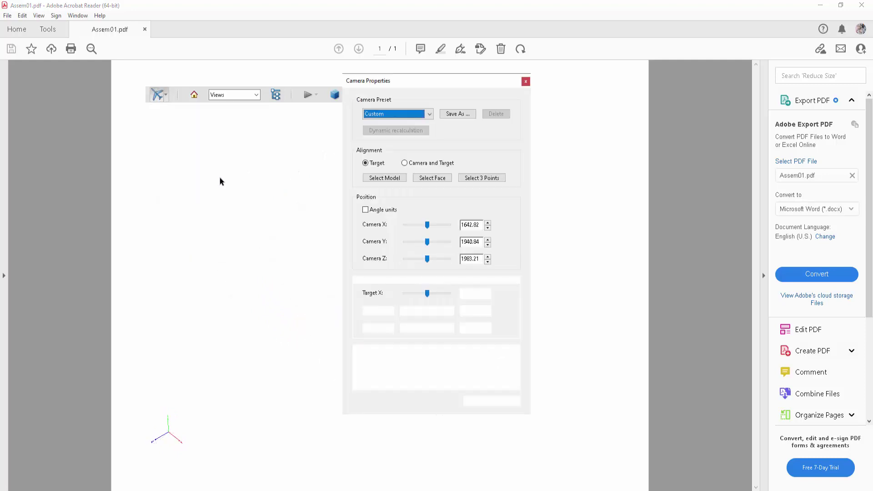
{"action": "left_click", "coordinate": [428, 114]}
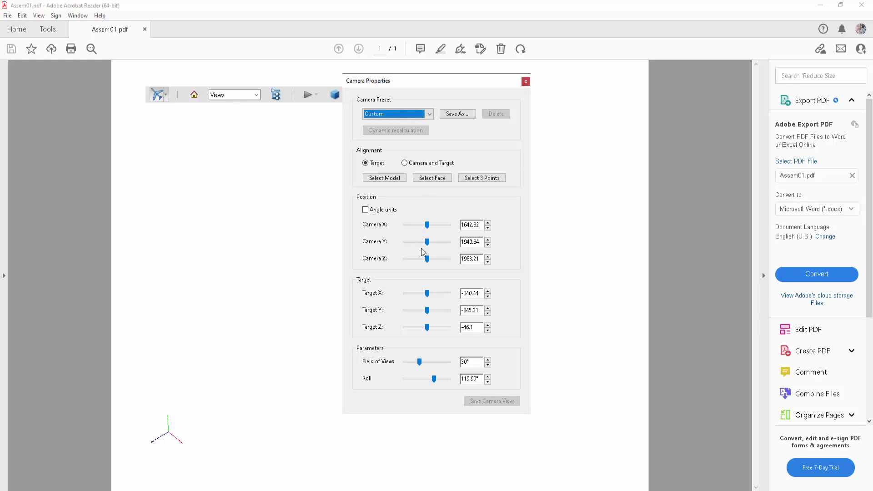
{"action": "left_click", "coordinate": [525, 81]}
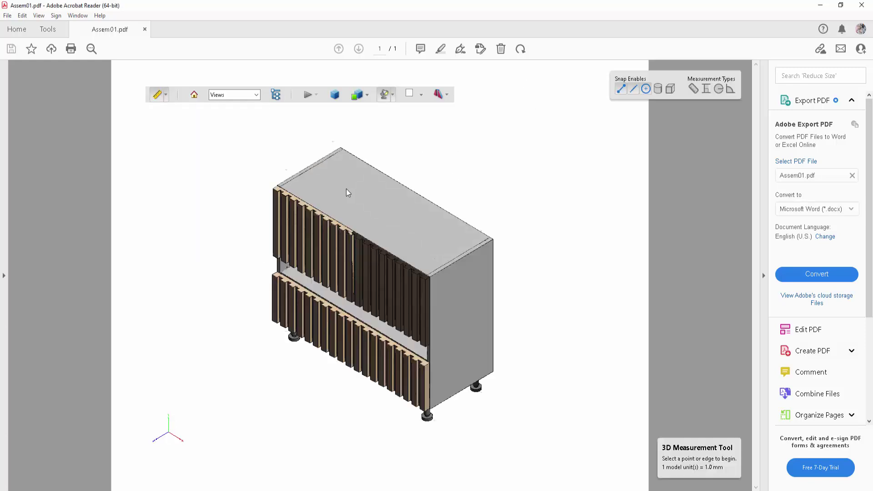
{"action": "left_click", "coordinate": [399, 180]}
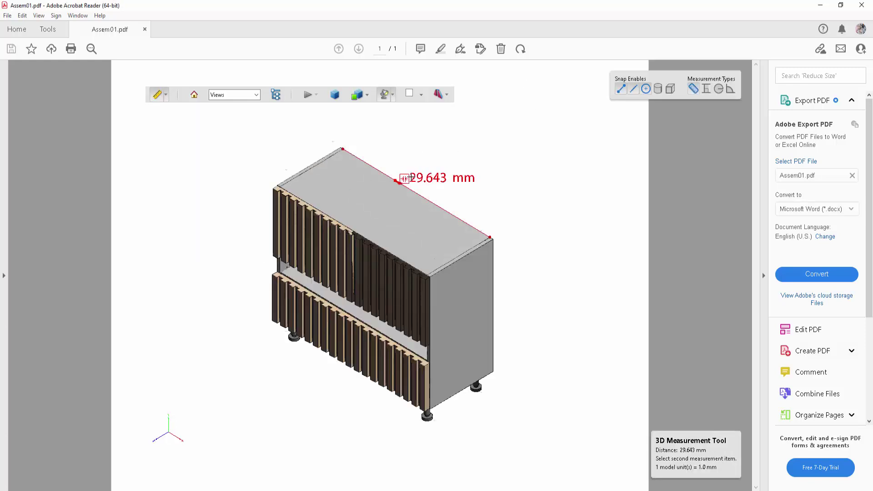
{"action": "left_click", "coordinate": [415, 172]}
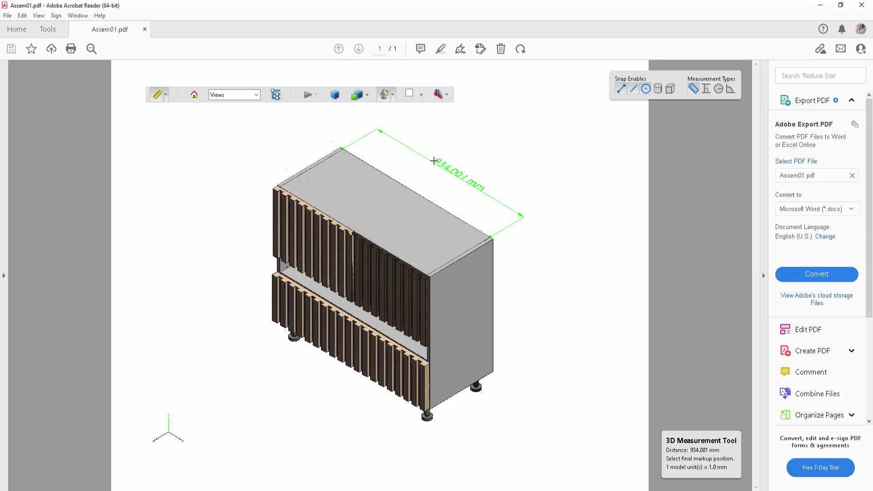
{"action": "left_click", "coordinate": [159, 95]}
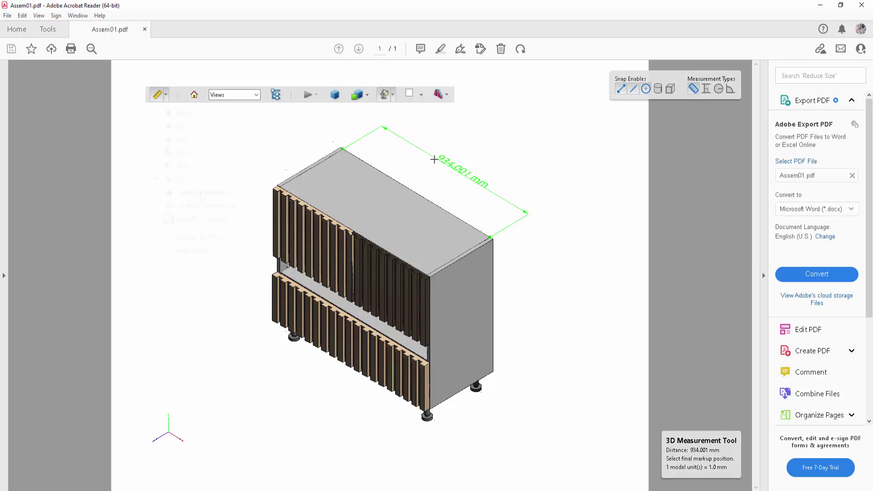
{"action": "left_click", "coordinate": [204, 218]}
{"action": "left_click", "coordinate": [413, 184]}
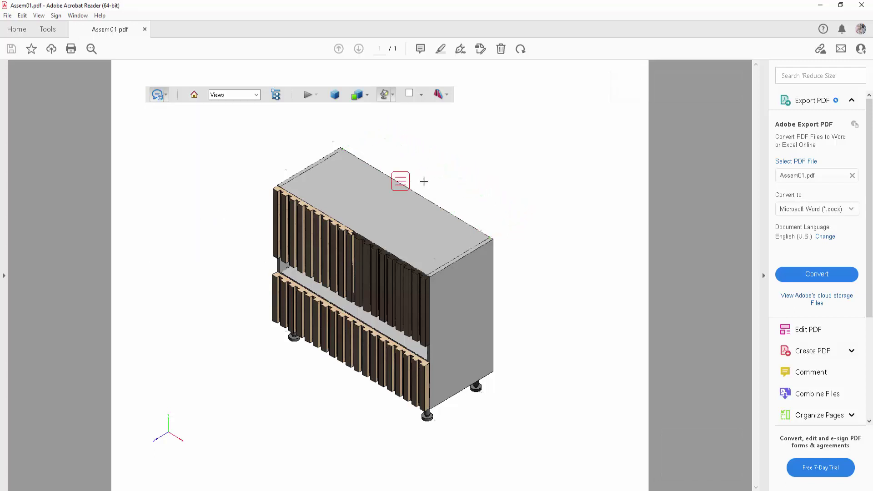
{"action": "left_click", "coordinate": [494, 163]}
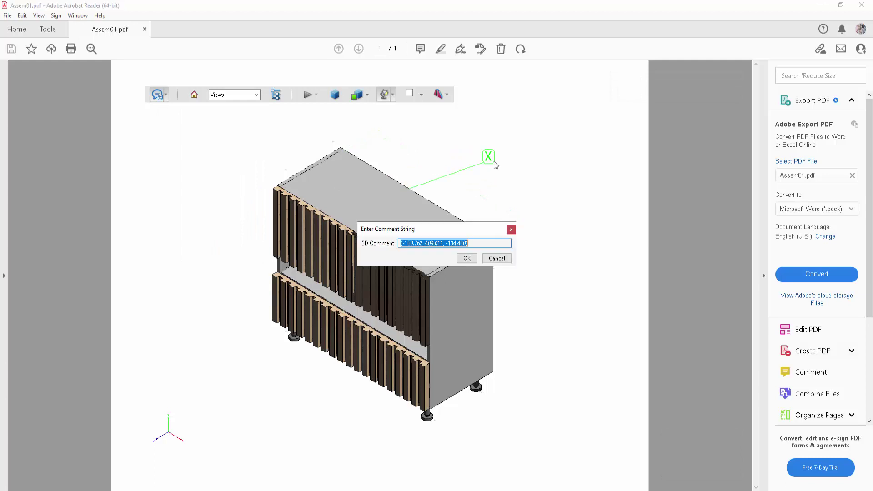
{"action": "left_click", "coordinate": [511, 231]}
{"action": "left_click", "coordinate": [276, 95]}
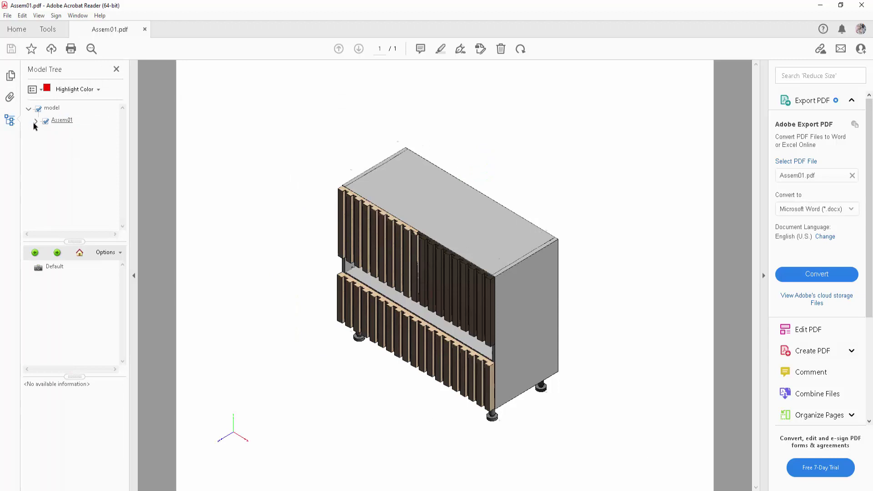
Step: Expand Assem01 to its parts and toggle the Single Door, feet and Minifix joint visibility
{"action": "left_click", "coordinate": [35, 121]}
{"action": "left_click", "coordinate": [43, 133]}
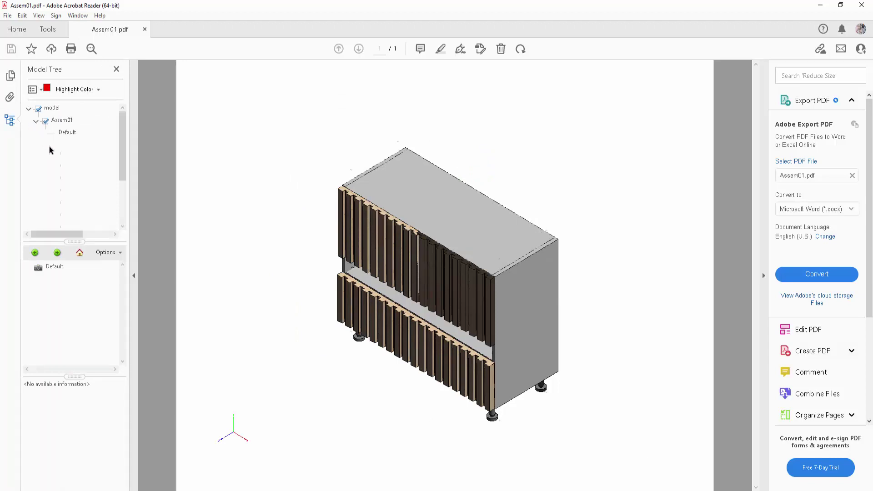
{"action": "scroll", "coordinate": [61, 164], "scroll_direction": "down", "scroll_amount": 2}
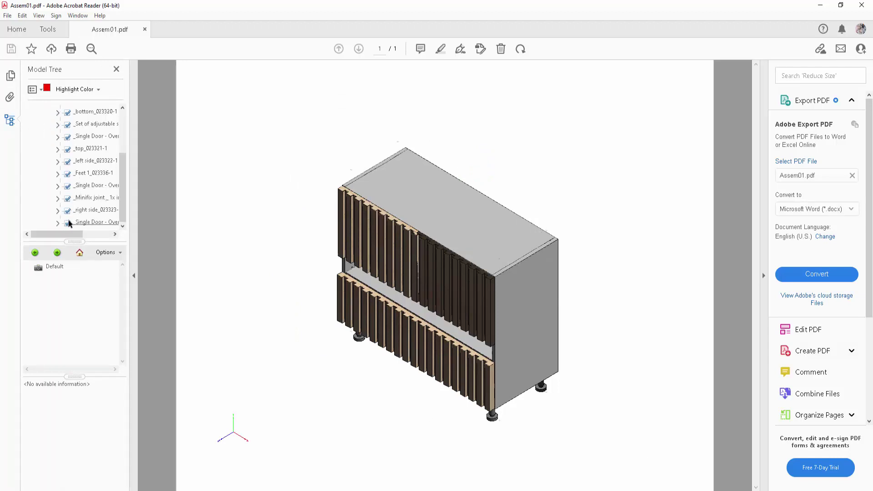
{"action": "left_click", "coordinate": [67, 223]}
{"action": "left_click", "coordinate": [67, 222]}
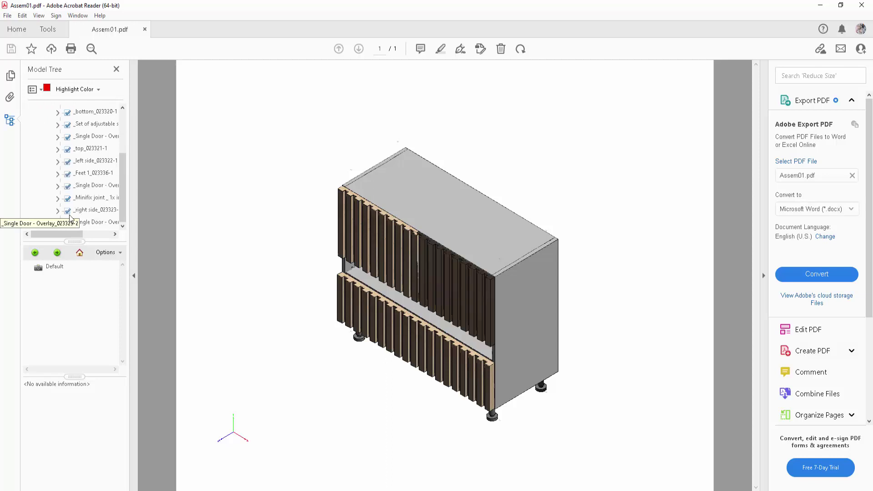
{"action": "left_click", "coordinate": [67, 173]}
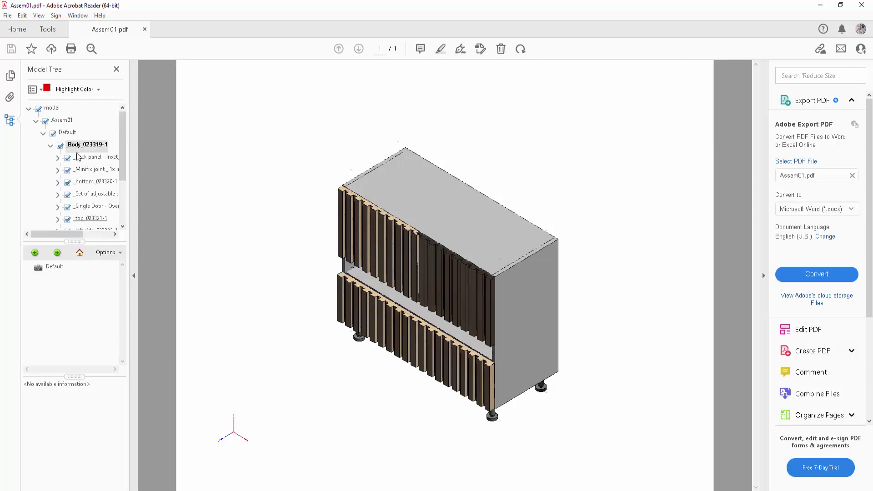
{"action": "scroll", "coordinate": [67, 176], "scroll_direction": "up", "scroll_amount": 2}
{"action": "left_click", "coordinate": [68, 171]}
Step: Close the model tree and switch between perspective and orthographic views
{"action": "left_click", "coordinate": [116, 69]}
{"action": "left_click", "coordinate": [342, 98]}
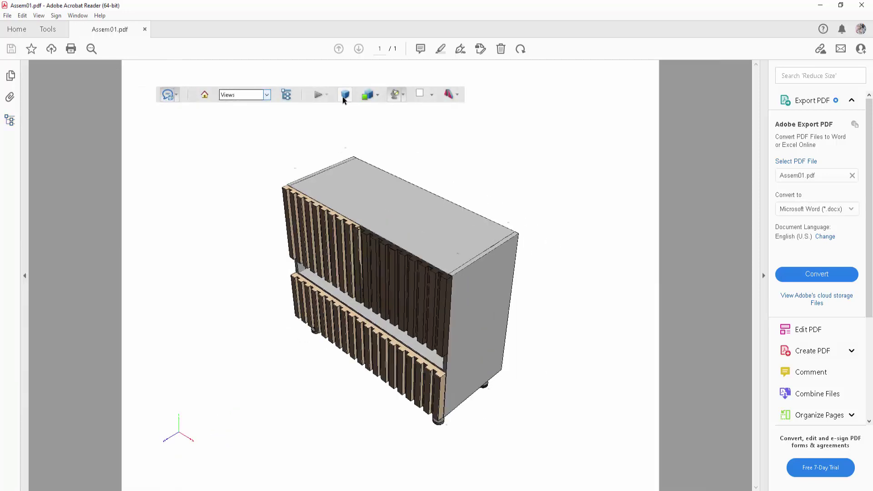
{"action": "left_click", "coordinate": [345, 96]}
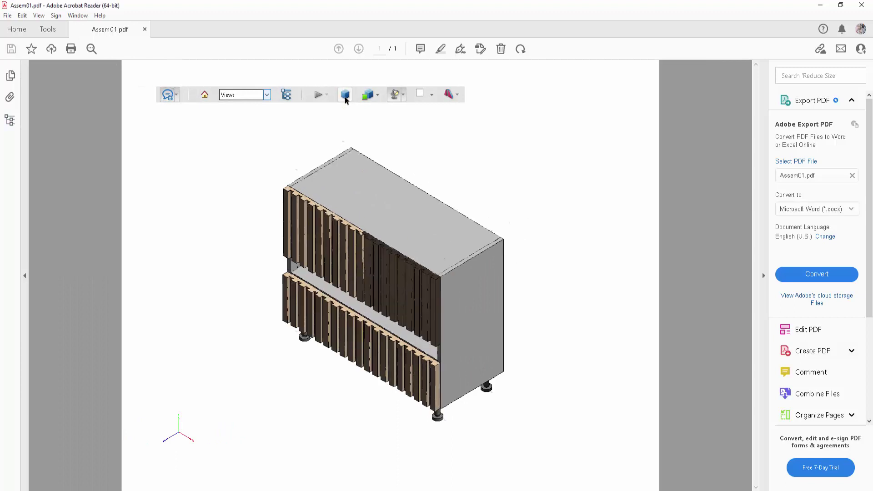
Step: Try solid, transparent and line rendering, then return to solid textured display
{"action": "left_click", "coordinate": [375, 97]}
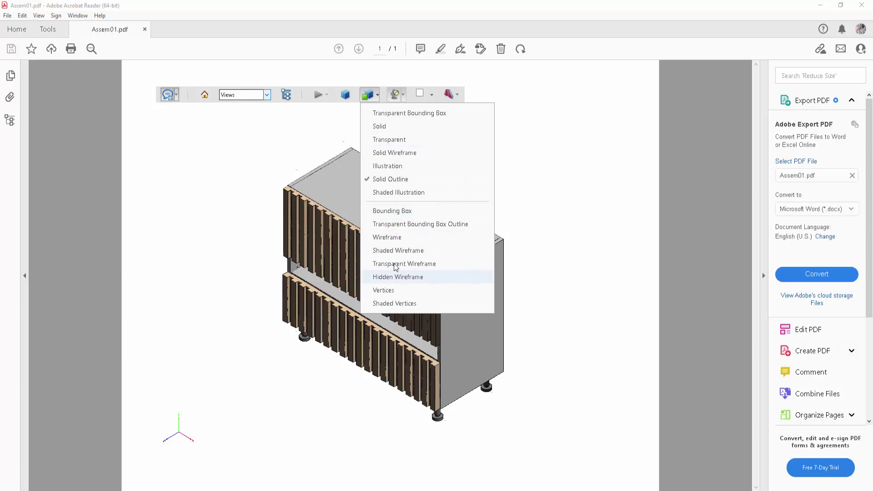
{"action": "left_click", "coordinate": [395, 127]}
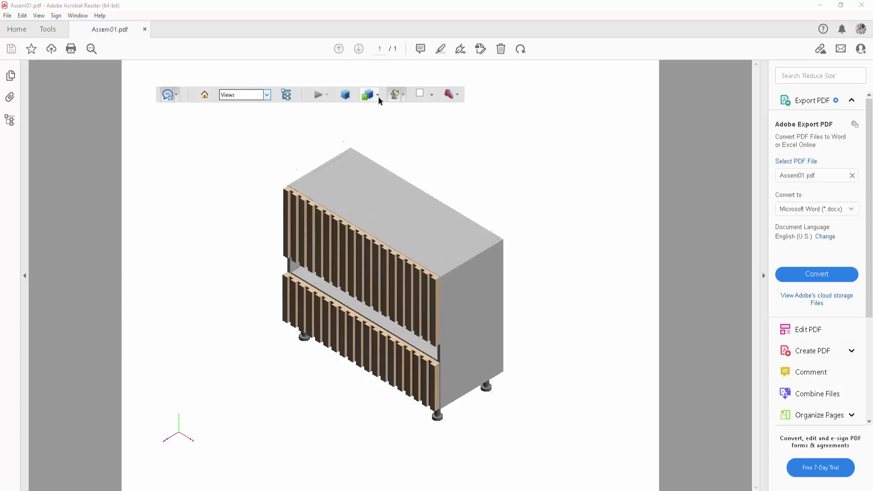
{"action": "left_click", "coordinate": [379, 97]}
{"action": "left_click", "coordinate": [387, 139]}
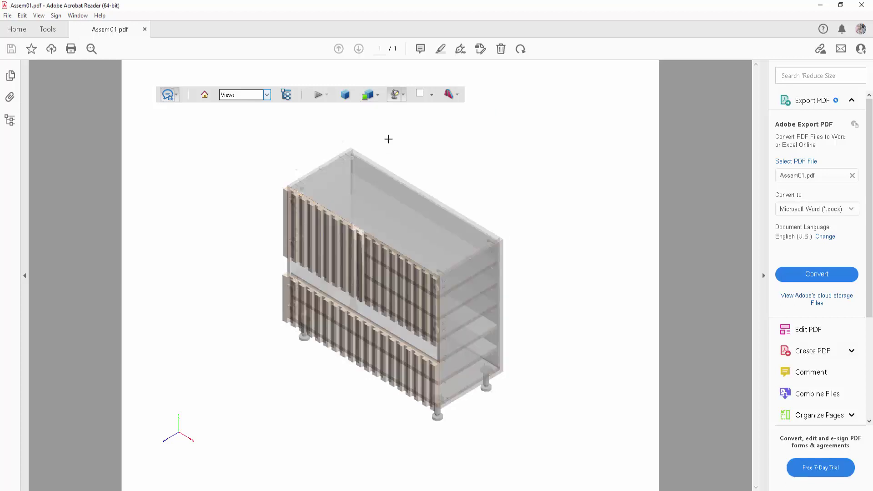
{"action": "left_click", "coordinate": [378, 97]}
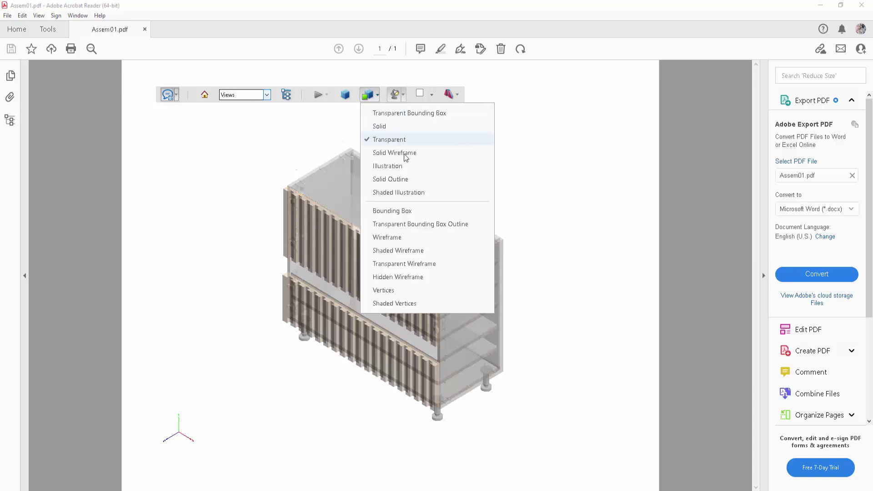
{"action": "left_click", "coordinate": [409, 215]}
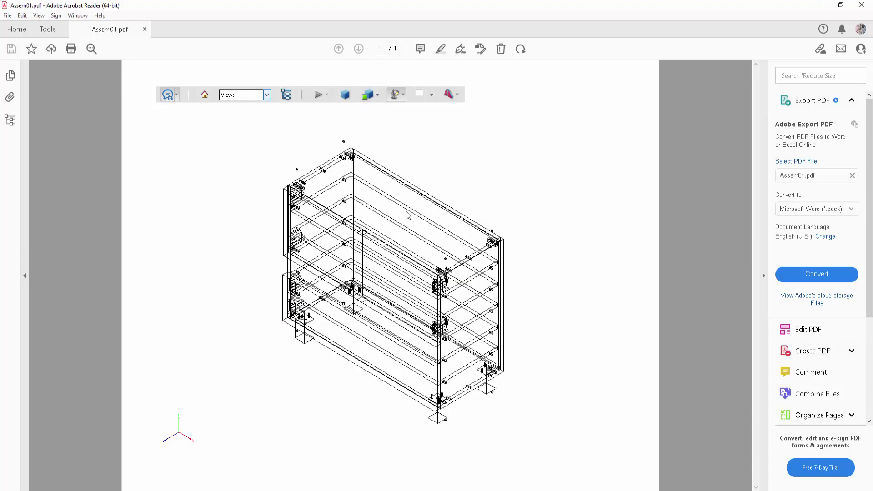
{"action": "left_click", "coordinate": [402, 96]}
Step: Relight the model with white and bright lights, then show a cross section
{"action": "left_click", "coordinate": [413, 145]}
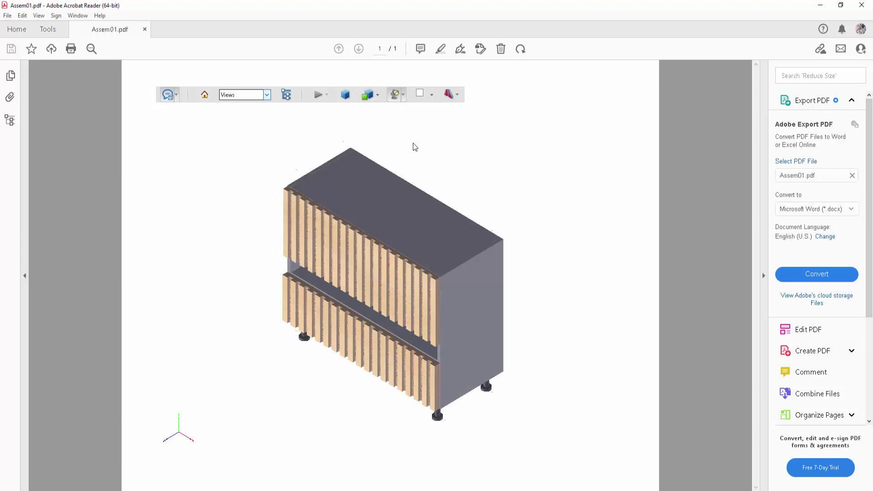
{"action": "left_click", "coordinate": [403, 94]}
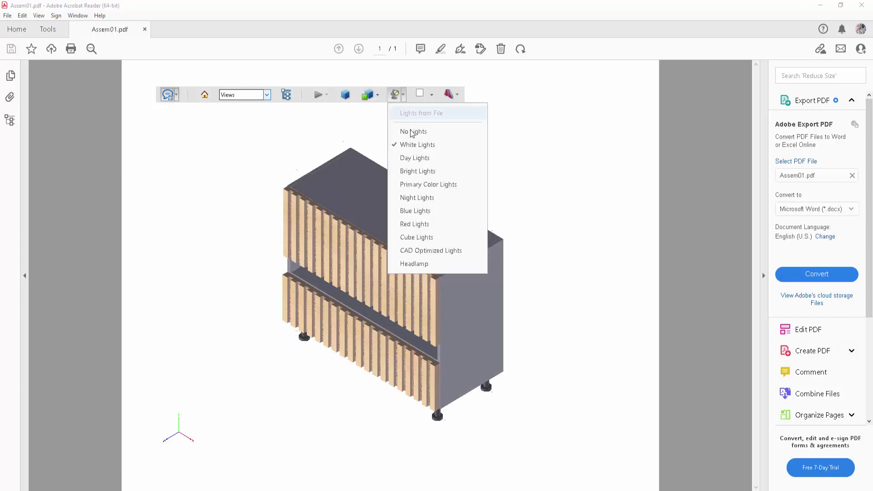
{"action": "left_click", "coordinate": [413, 172]}
{"action": "left_click", "coordinate": [402, 95]}
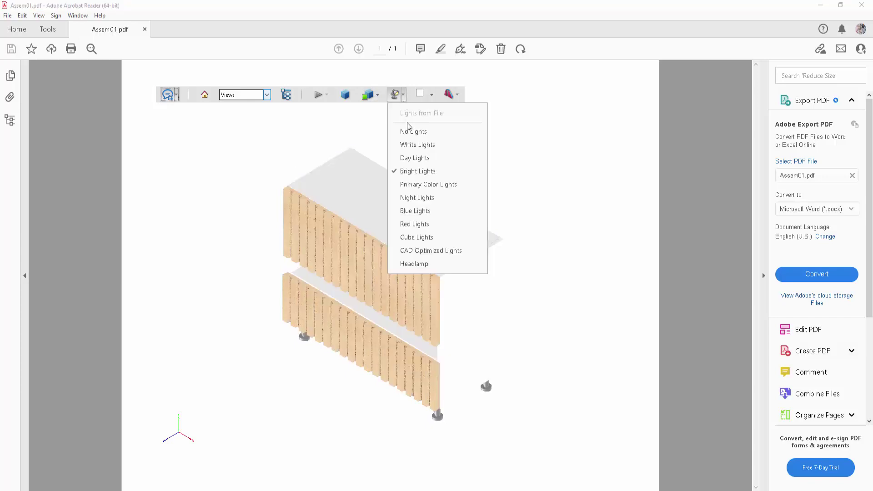
{"action": "left_click", "coordinate": [416, 184]}
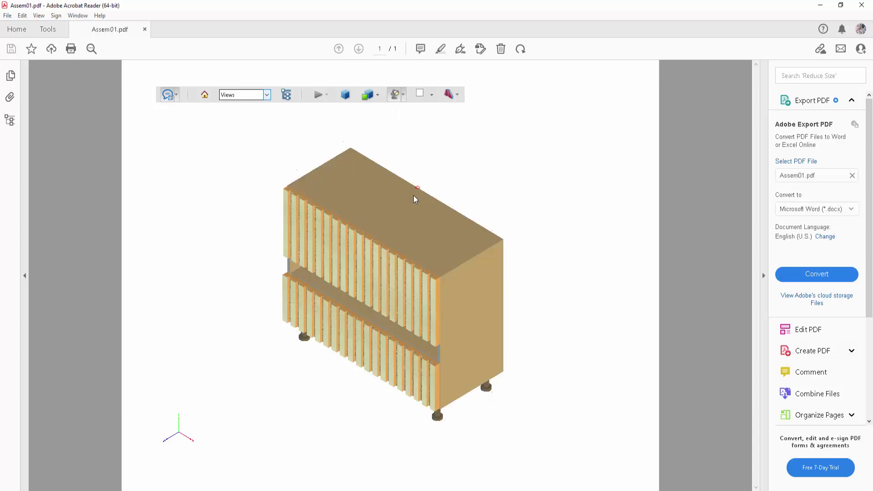
{"action": "left_click", "coordinate": [457, 96]}
Step: Cut along the Y-axis with a raised offset, then align the cross section to X-axis
{"action": "left_click", "coordinate": [471, 114]}
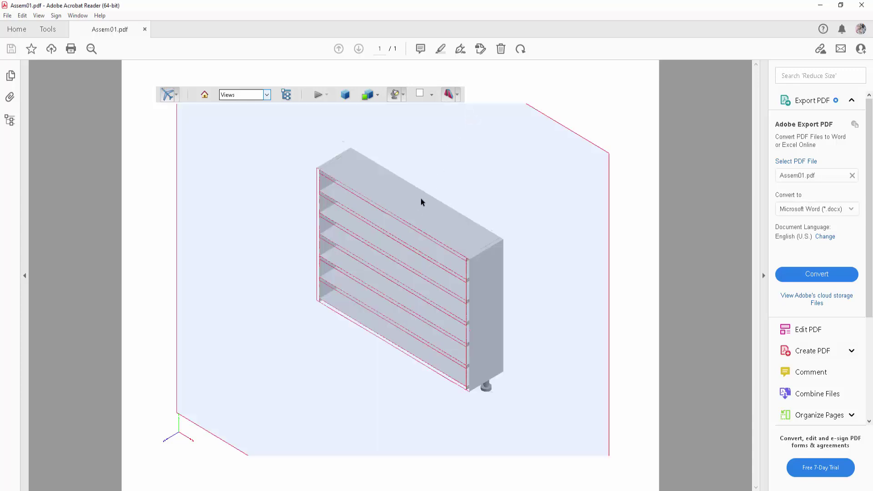
{"action": "left_click", "coordinate": [456, 95]}
{"action": "left_click", "coordinate": [477, 127]}
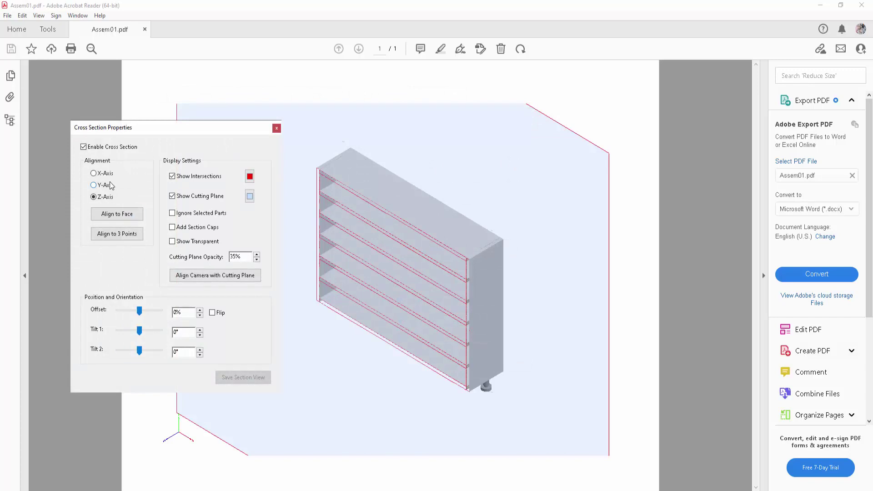
{"action": "left_click", "coordinate": [94, 185]}
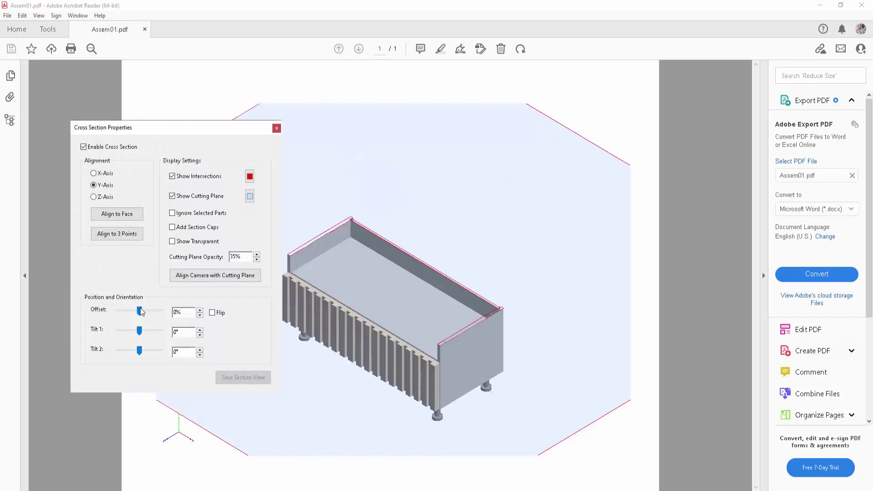
{"action": "mouse_move", "coordinate": [139, 311]}
{"action": "left_mouse_down"}
{"action": "mouse_move", "coordinate": [150, 312]}
{"action": "mouse_move", "coordinate": [141, 339]}
{"action": "left_mouse_up"}
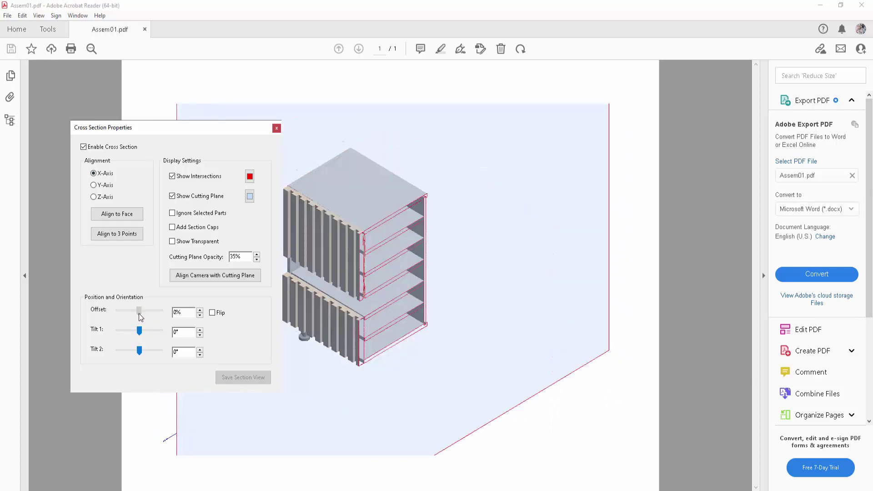
{"action": "left_click_drag", "start_coordinate": [140, 311], "coordinate": [140, 317]}
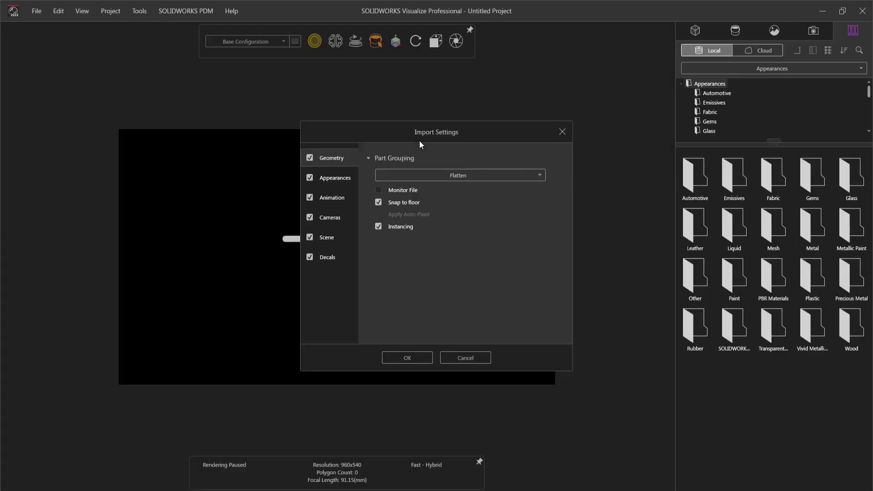
Step: Choose a Part Grouping option in Import Settings and confirm the import
{"action": "left_click", "coordinate": [474, 175]}
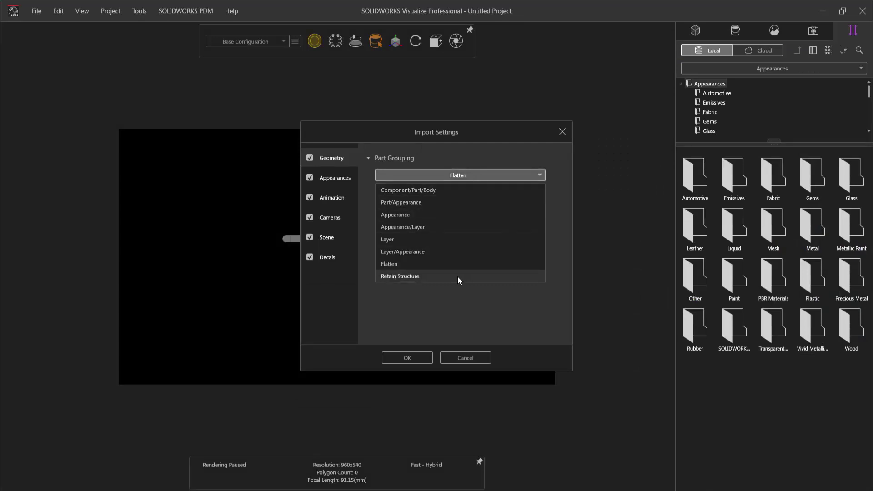
{"action": "left_click", "coordinate": [408, 360]}
{"action": "left_click", "coordinate": [407, 360]}
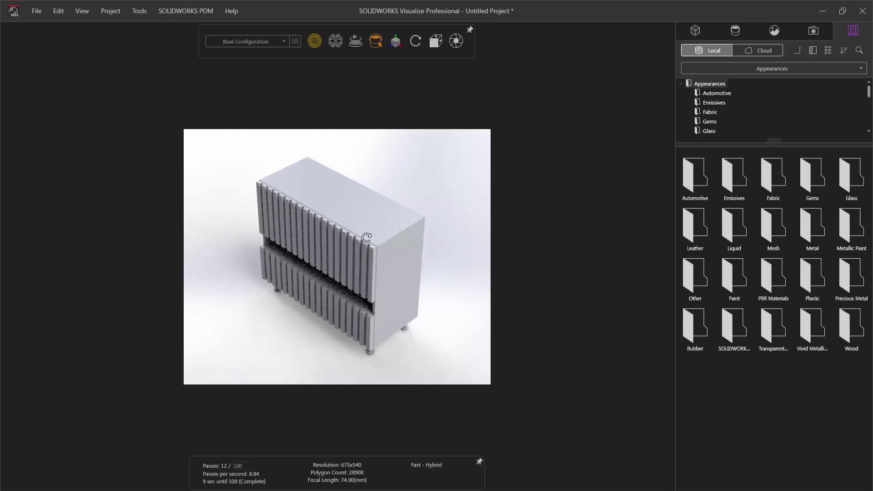
Step: Rotate the whole cabinet about its vertical axis so the slatted front faces the camera
{"action": "mouse_move", "coordinate": [385, 259]}
{"action": "left_mouse_down"}
{"action": "mouse_move", "coordinate": [366, 216]}
{"action": "mouse_move", "coordinate": [334, 197]}
{"action": "left_mouse_up"}
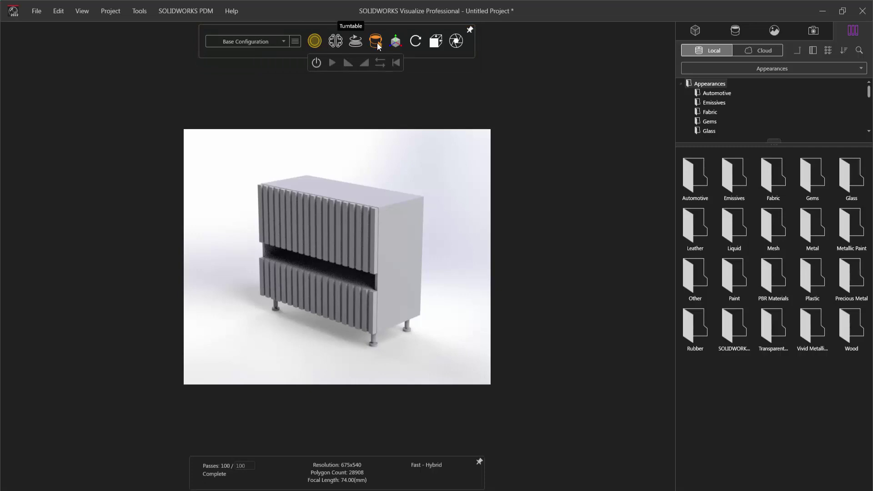
{"action": "mouse_move", "coordinate": [375, 42]}
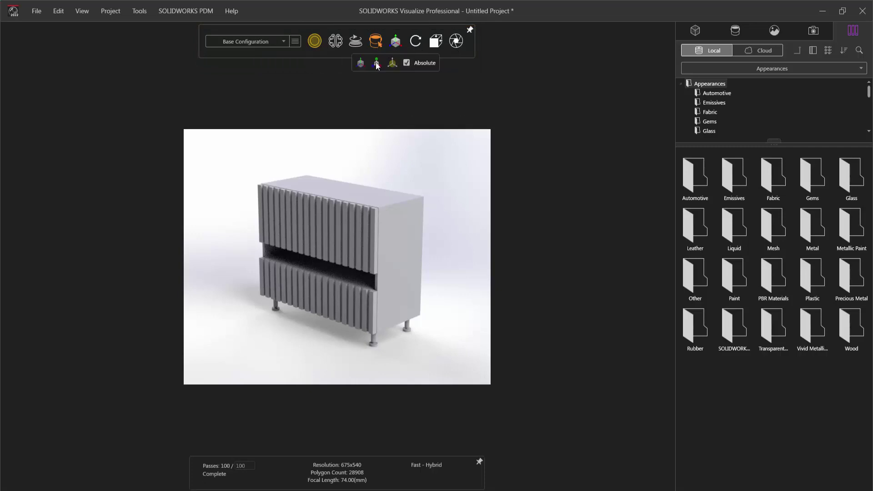
{"action": "left_click", "coordinate": [364, 62]}
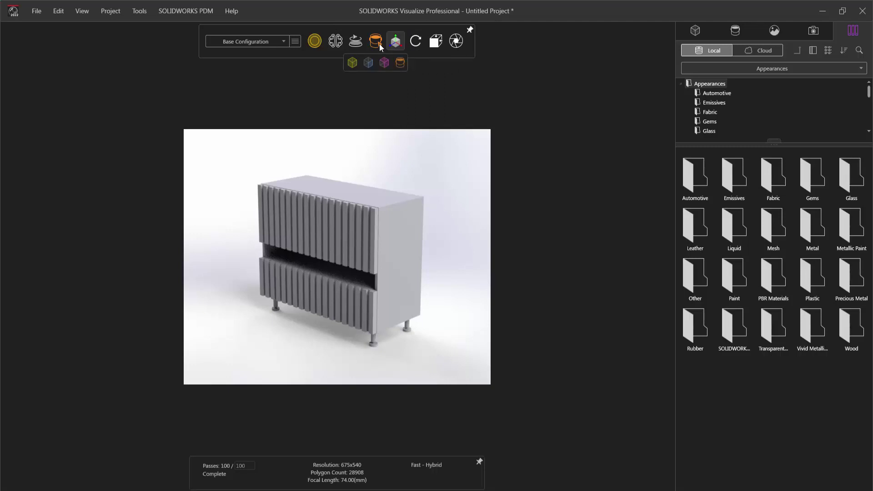
{"action": "left_click", "coordinate": [352, 63]}
{"action": "left_click", "coordinate": [382, 229]}
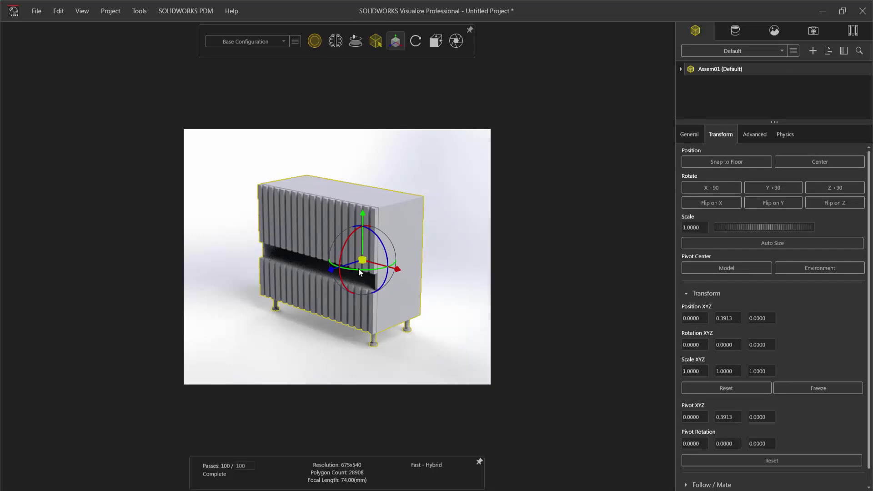
{"action": "mouse_move", "coordinate": [358, 269]}
{"action": "left_mouse_down"}
{"action": "mouse_move", "coordinate": [259, 265]}
{"action": "mouse_move", "coordinate": [456, 292]}
{"action": "mouse_move", "coordinate": [243, 232]}
{"action": "left_mouse_up"}
{"action": "scroll", "coordinate": [309, 253], "scroll_direction": "up", "scroll_amount": 3}
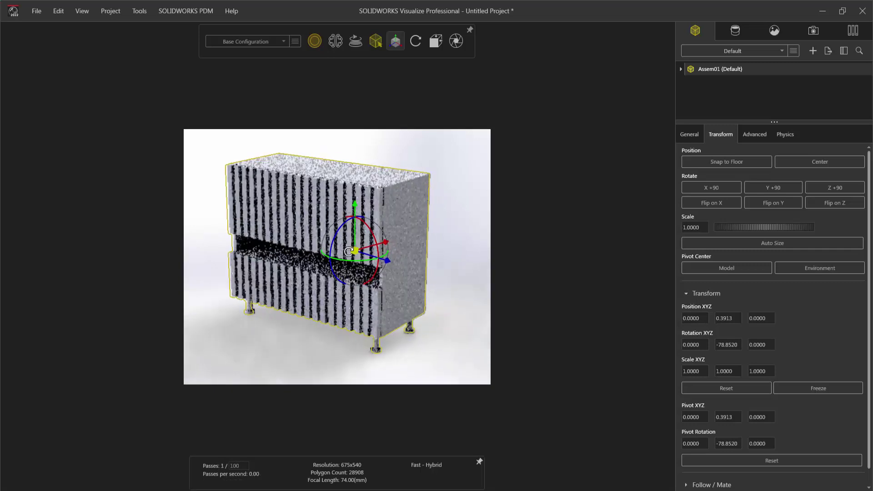
Step: Deselect the cabinet, select Assem01, and show the project's appearances
{"action": "left_click", "coordinate": [709, 55]}
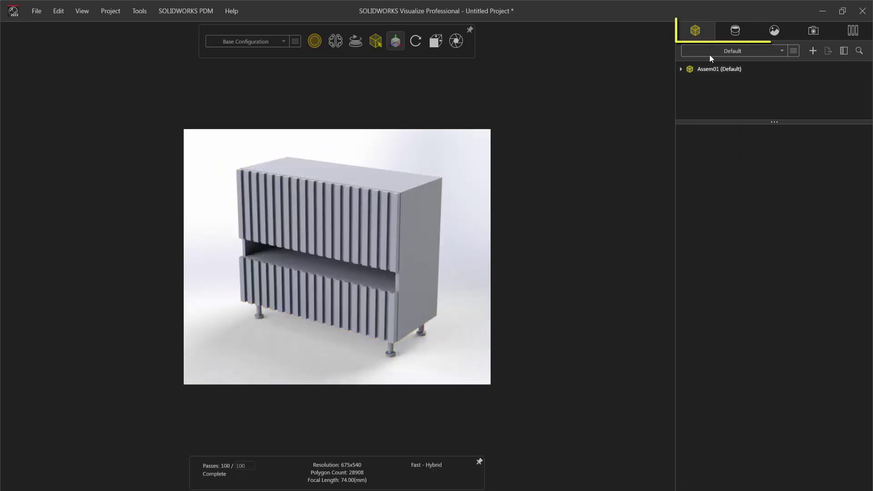
{"action": "left_click", "coordinate": [684, 69]}
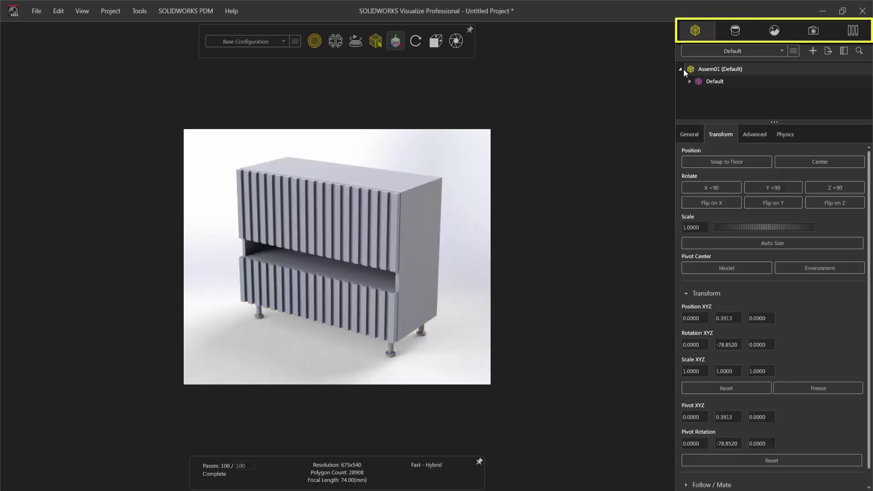
{"action": "left_click", "coordinate": [729, 31]}
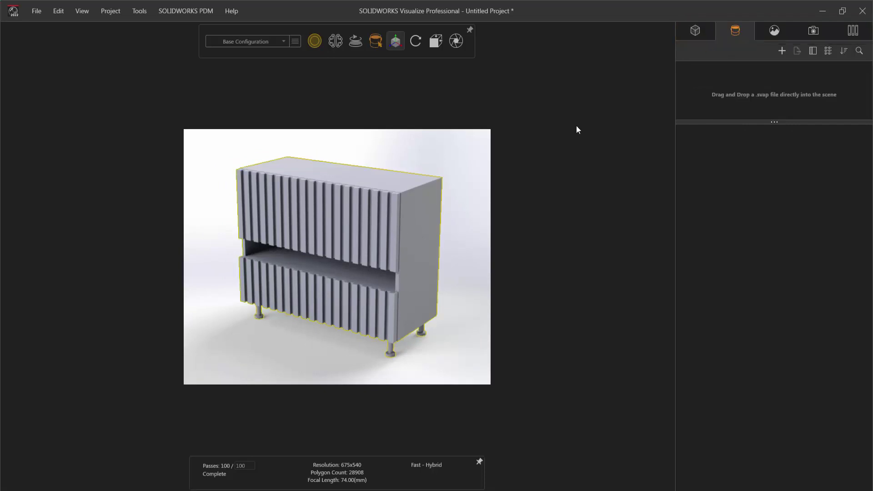
Step: Apply Canadian Maple from the Wood library to the drawer fronts and upper left slats
{"action": "left_click", "coordinate": [767, 33]}
{"action": "left_click", "coordinate": [807, 29]}
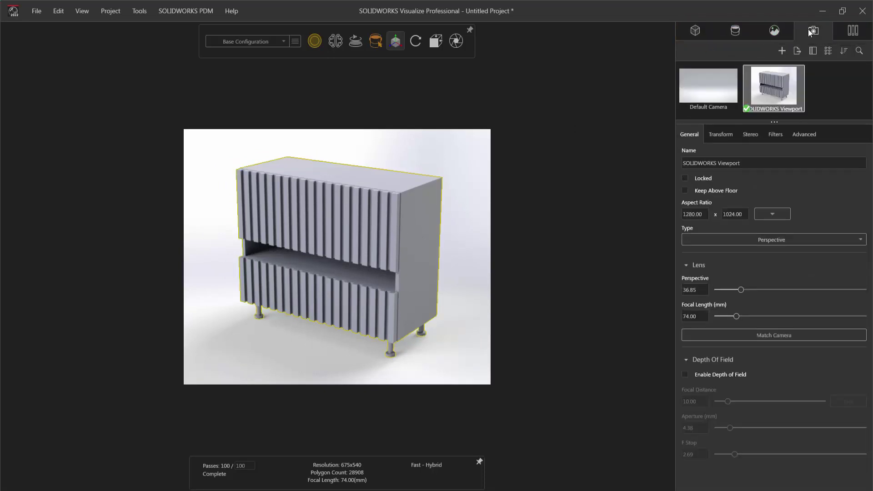
{"action": "left_click", "coordinate": [855, 31]}
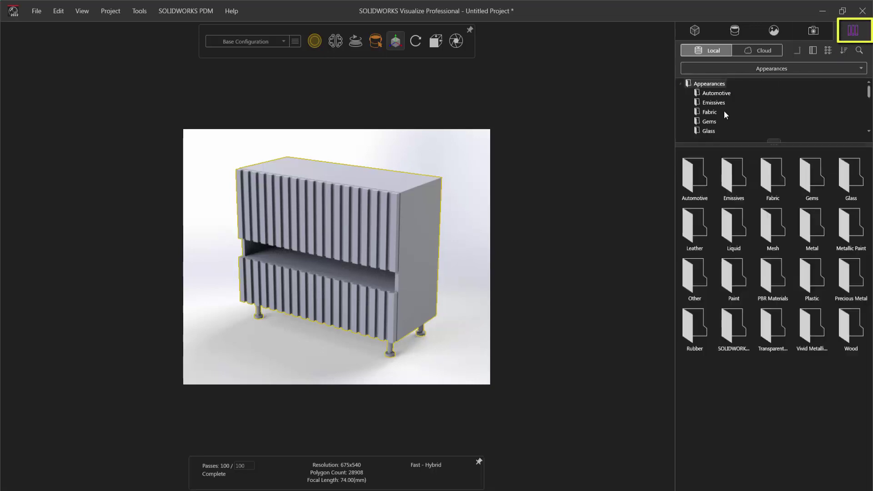
{"action": "scroll", "coordinate": [724, 111], "scroll_direction": "down", "scroll_amount": 5}
{"action": "left_click", "coordinate": [701, 130]}
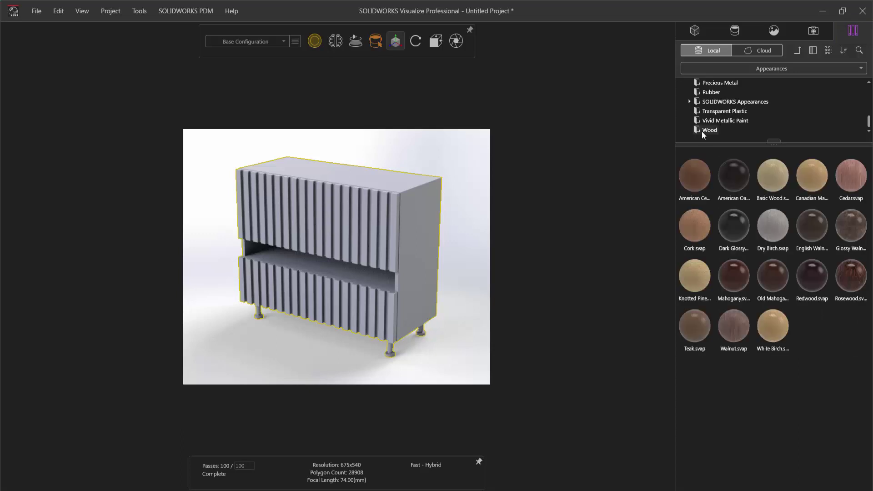
{"action": "left_click_drag", "start_coordinate": [798, 179], "coordinate": [359, 230]}
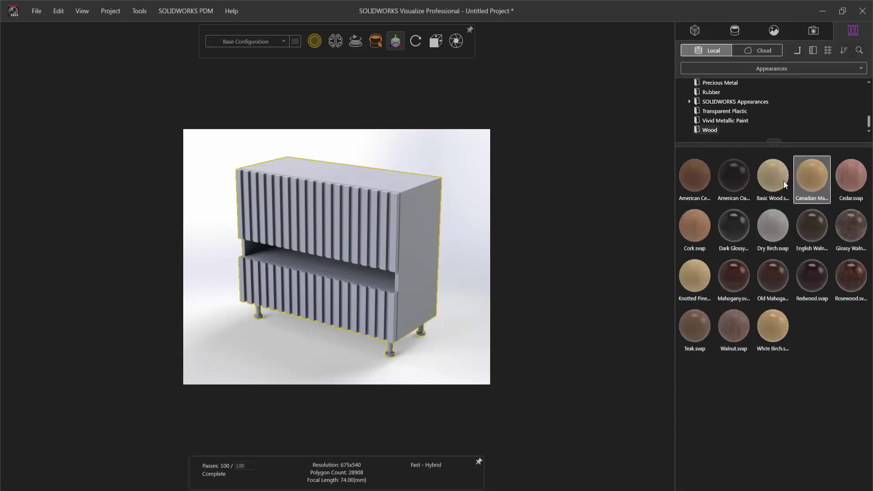
{"action": "left_click_drag", "start_coordinate": [812, 178], "coordinate": [293, 217]}
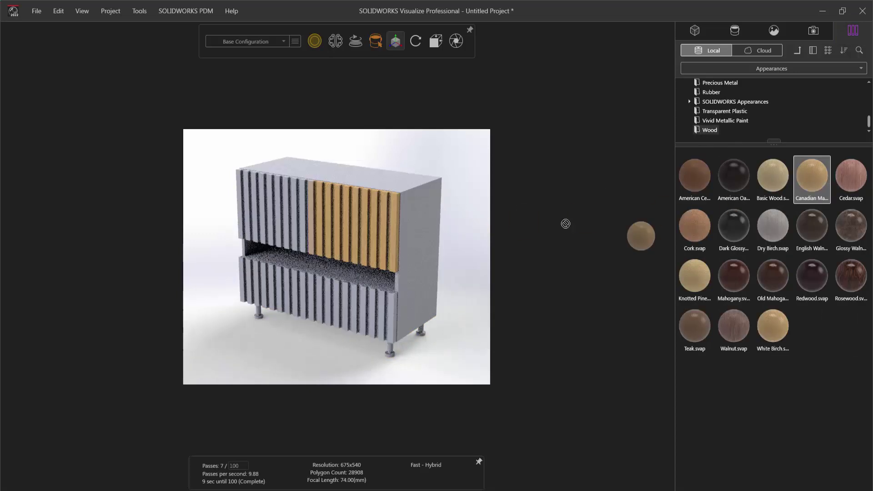
{"action": "left_click_drag", "start_coordinate": [810, 184], "coordinate": [344, 299]}
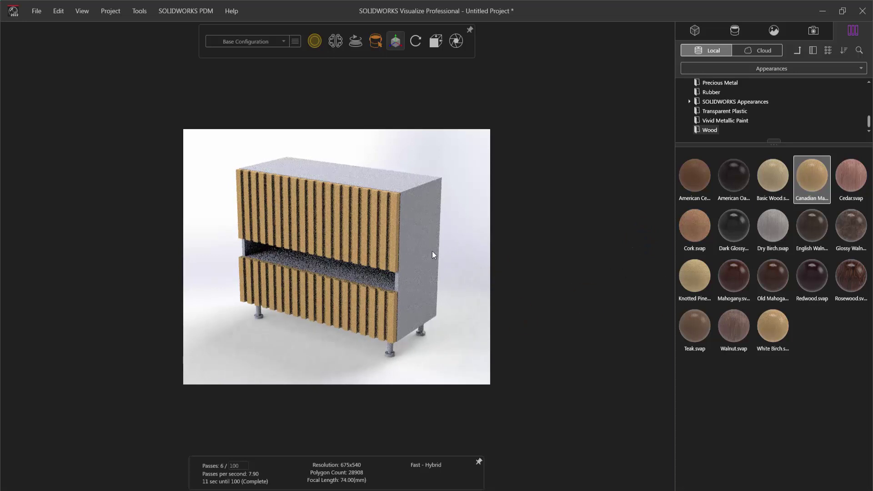
Step: Apply Walnut to the cabinet side panels, top and middle opening
{"action": "left_click_drag", "start_coordinate": [431, 255], "coordinate": [430, 250]}
{"action": "left_click_drag", "start_coordinate": [734, 326], "coordinate": [358, 176]}
{"action": "mouse_move", "coordinate": [733, 326]}
{"action": "left_mouse_down"}
{"action": "mouse_move", "coordinate": [353, 269]}
{"action": "mouse_move", "coordinate": [425, 328]}
{"action": "left_mouse_up"}
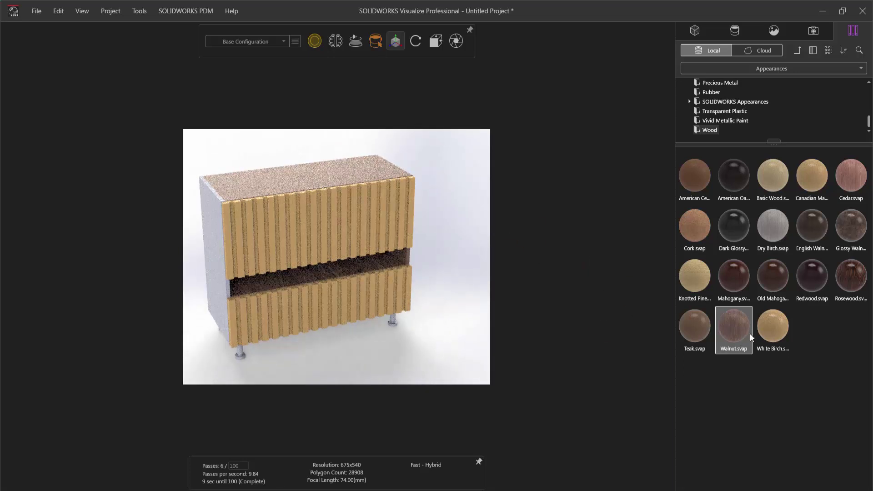
{"action": "left_click_drag", "start_coordinate": [749, 334], "coordinate": [213, 265]}
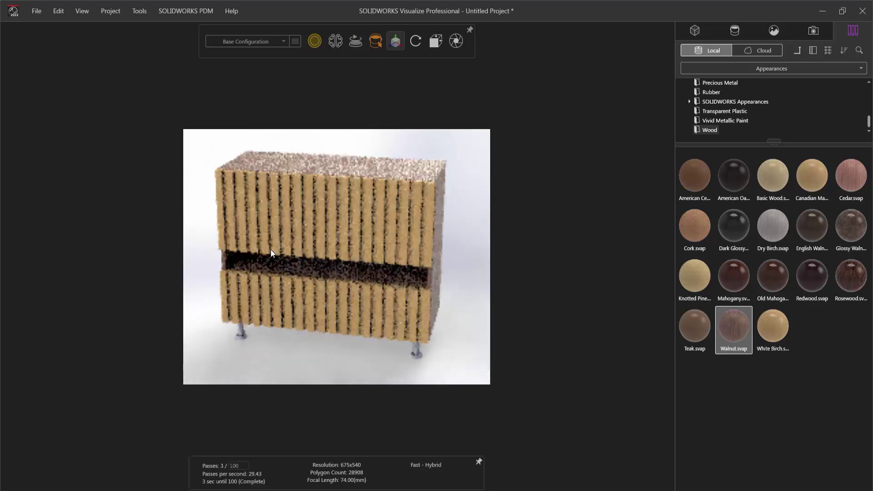
Step: Make the cabinet legs dark Gunmetal from the Metal library
{"action": "left_click_drag", "start_coordinate": [253, 271], "coordinate": [270, 249]}
{"action": "scroll", "coordinate": [705, 122], "scroll_direction": "up", "scroll_amount": 1}
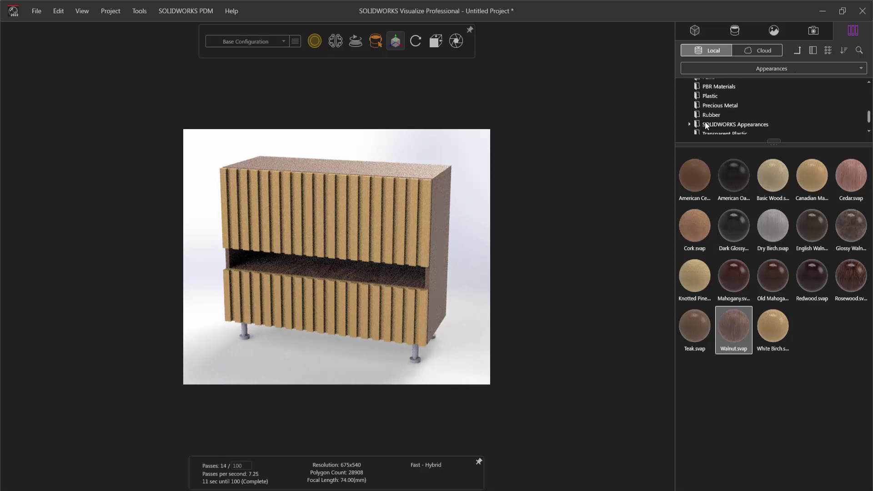
{"action": "scroll", "coordinate": [704, 122], "scroll_direction": "up", "scroll_amount": 1}
{"action": "scroll", "coordinate": [705, 116], "scroll_direction": "up", "scroll_amount": 2}
{"action": "left_click", "coordinate": [706, 116]}
{"action": "scroll", "coordinate": [706, 114], "scroll_direction": "down", "scroll_amount": 4}
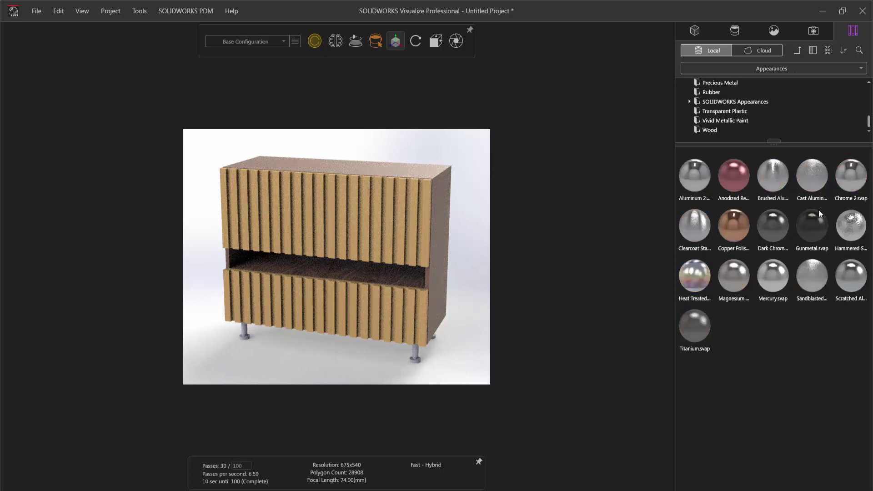
{"action": "left_click_drag", "start_coordinate": [817, 212], "coordinate": [418, 356]}
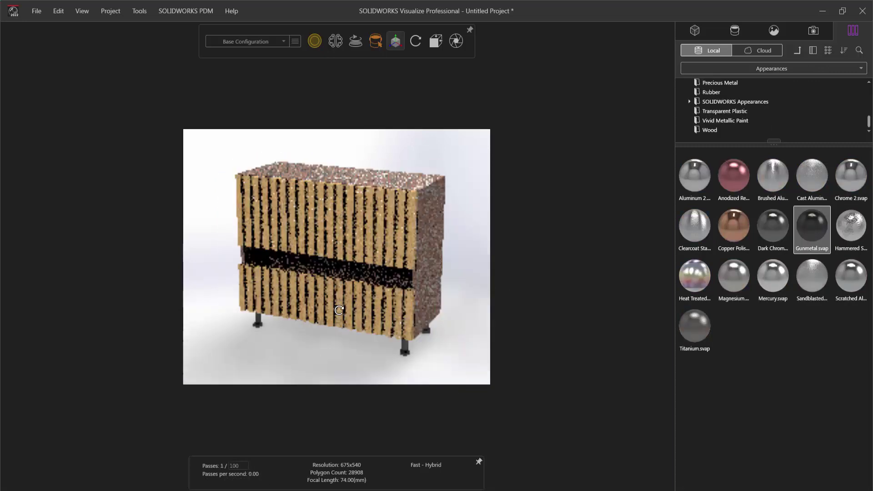
{"action": "scroll", "coordinate": [727, 110], "scroll_direction": "up", "scroll_amount": 2}
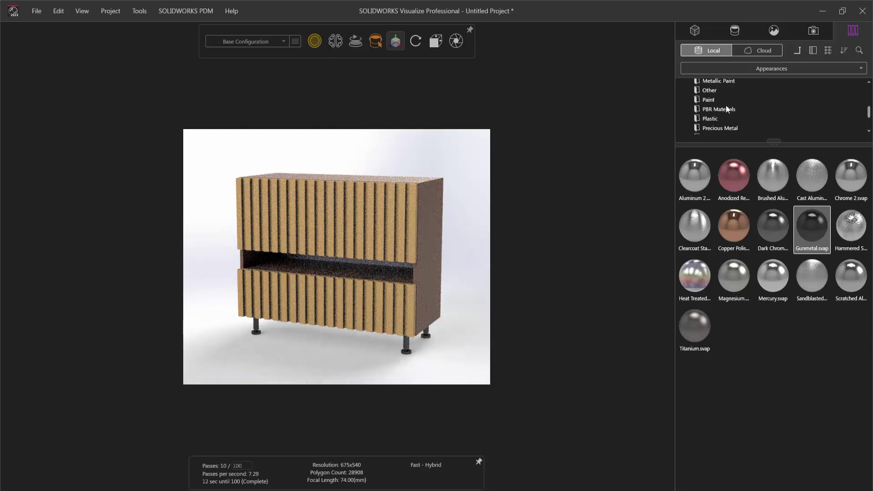
{"action": "left_click", "coordinate": [710, 118]}
{"action": "scroll", "coordinate": [709, 118], "scroll_direction": "up", "scroll_amount": 2}
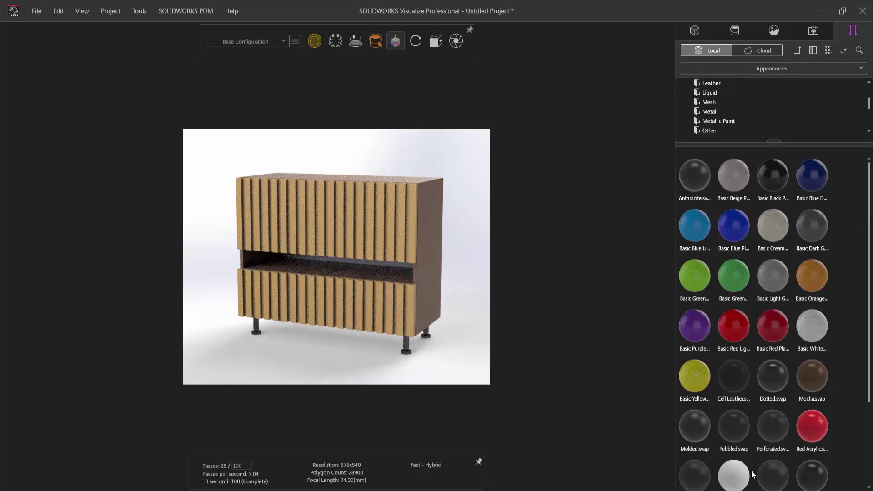
{"action": "left_click_drag", "start_coordinate": [732, 467], "coordinate": [381, 262]}
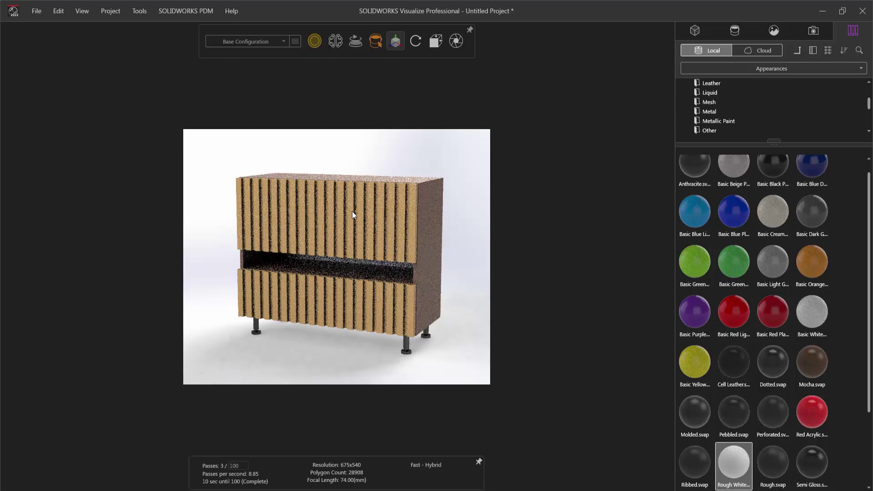
Step: Set Box texture mapping on the walnut side panel and top panel
{"action": "left_click", "coordinate": [434, 197]}
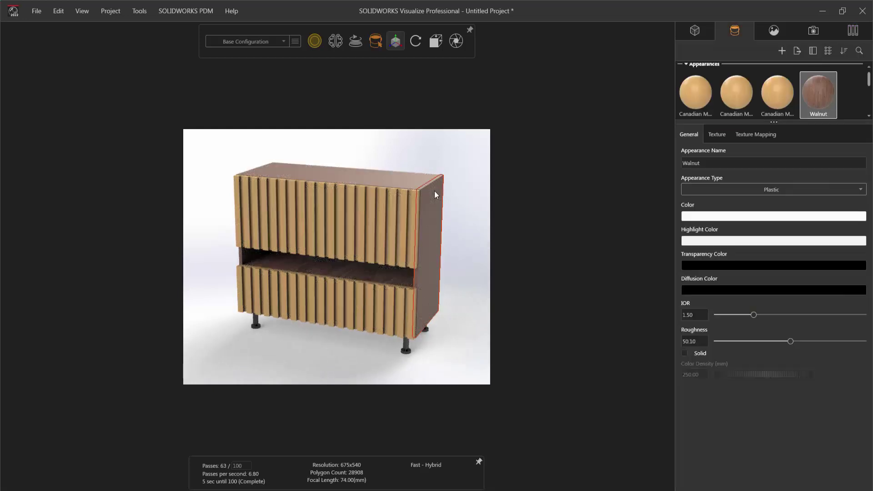
{"action": "left_click", "coordinate": [754, 133]}
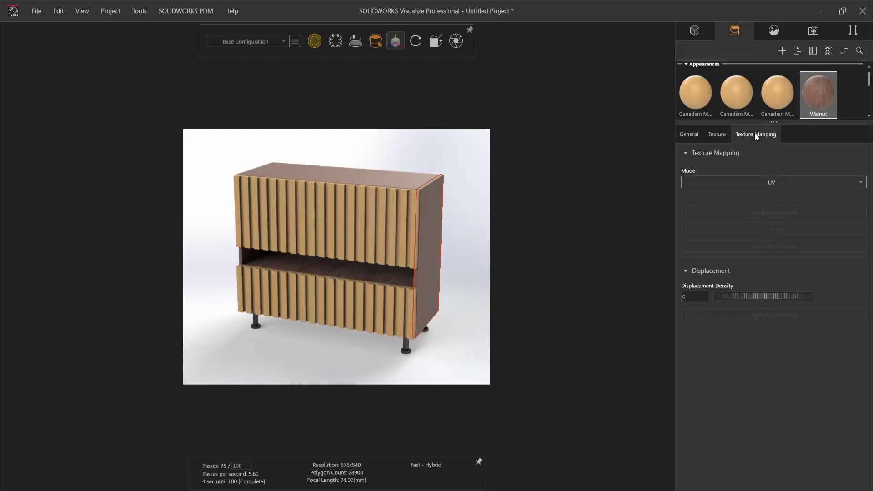
{"action": "left_click", "coordinate": [795, 184]}
{"action": "left_click", "coordinate": [731, 205]}
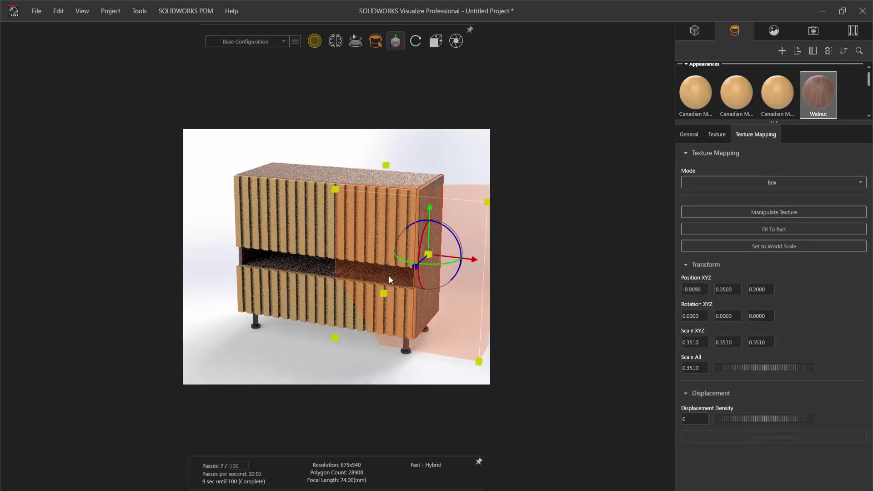
{"action": "left_click", "coordinate": [385, 178]}
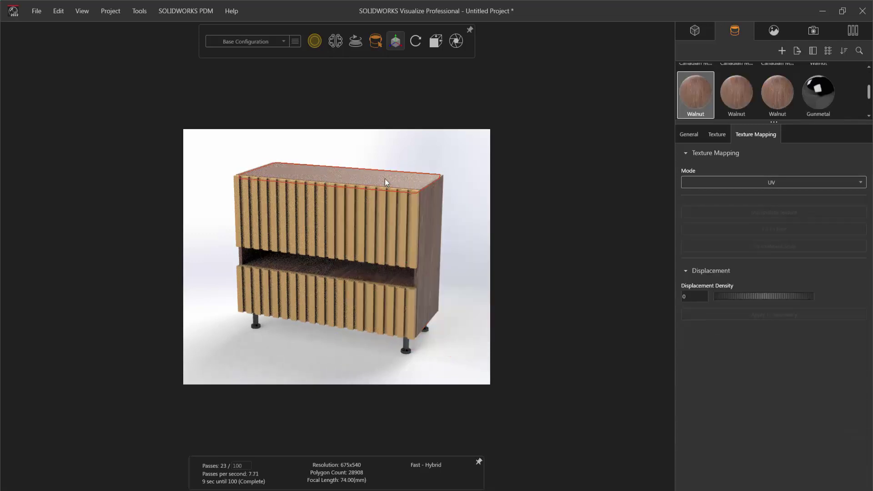
{"action": "left_click", "coordinate": [762, 181]}
{"action": "left_click", "coordinate": [723, 207]}
Step: Set Box mapping on the left walnut side panel, then clear the selection
{"action": "left_click", "coordinate": [286, 225]}
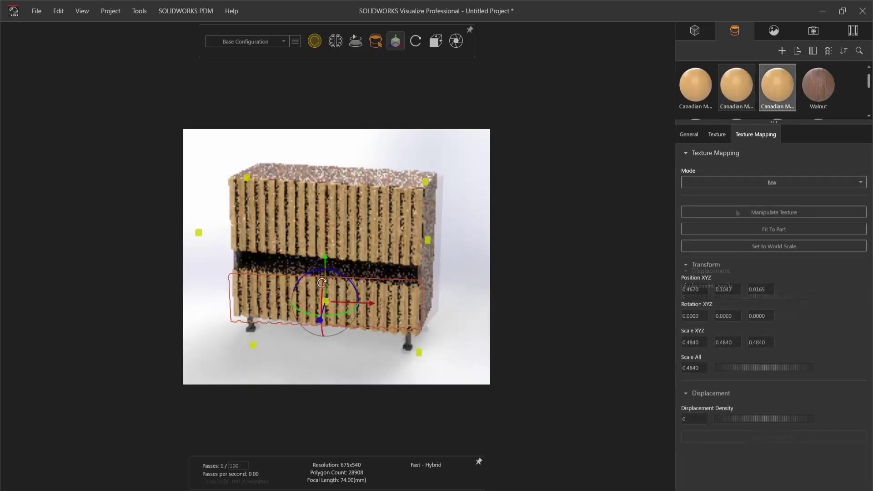
{"action": "left_click_drag", "start_coordinate": [286, 273], "coordinate": [246, 246]}
{"action": "left_click", "coordinate": [238, 222]}
{"action": "left_click", "coordinate": [759, 182]}
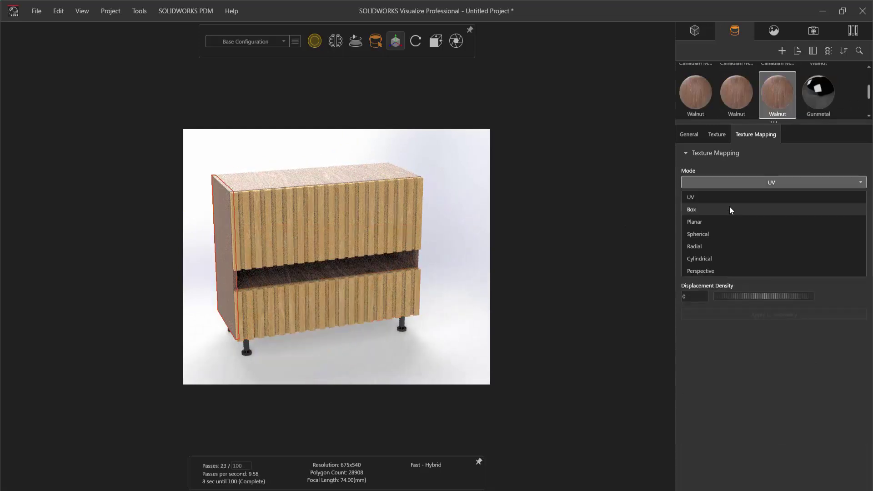
{"action": "left_click", "coordinate": [728, 206]}
{"action": "mouse_move", "coordinate": [451, 268]}
{"action": "left_mouse_down"}
{"action": "mouse_move", "coordinate": [350, 279]}
{"action": "mouse_move", "coordinate": [337, 335]}
{"action": "left_mouse_up"}
{"action": "left_click", "coordinate": [336, 334]}
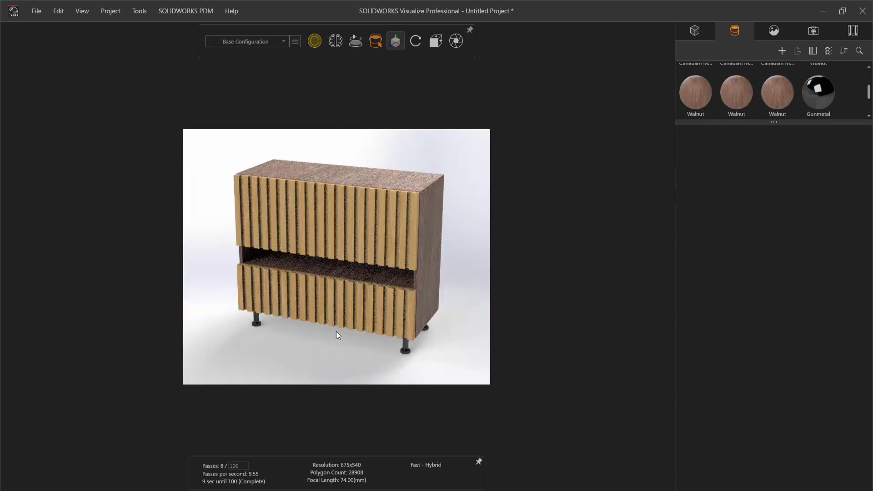
{"action": "mouse_move", "coordinate": [421, 226]}
{"action": "left_mouse_down"}
{"action": "mouse_move", "coordinate": [405, 241]}
{"action": "mouse_move", "coordinate": [391, 210]}
{"action": "left_mouse_up"}
{"action": "scroll", "coordinate": [394, 210], "scroll_direction": "up", "scroll_amount": 3}
{"action": "scroll", "coordinate": [400, 212], "scroll_direction": "up", "scroll_amount": 2}
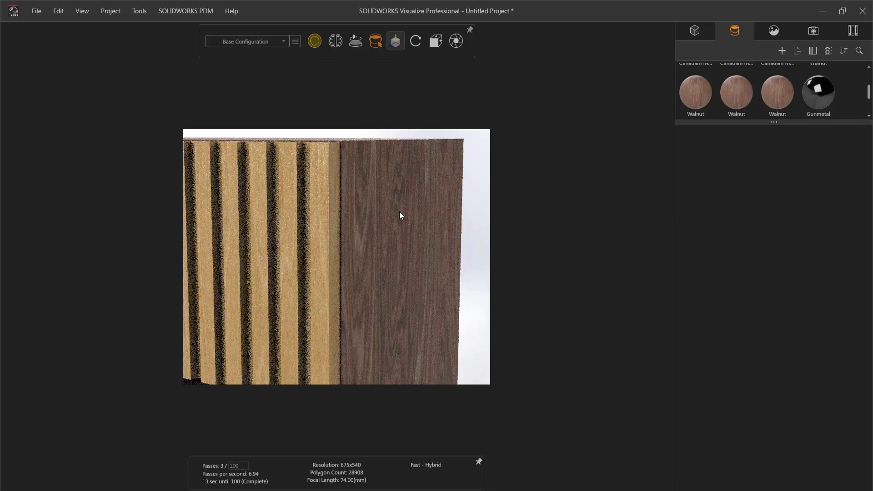
{"action": "scroll", "coordinate": [399, 211], "scroll_direction": "down", "scroll_amount": 5}
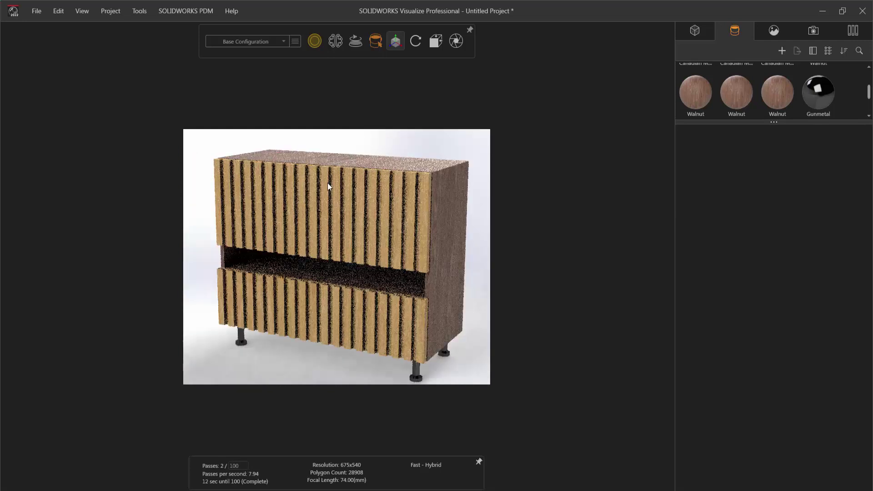
Step: Review the walnut General properties and the maple slats' texture and mapping settings
{"action": "left_click", "coordinate": [456, 192]}
{"action": "left_click", "coordinate": [690, 134]}
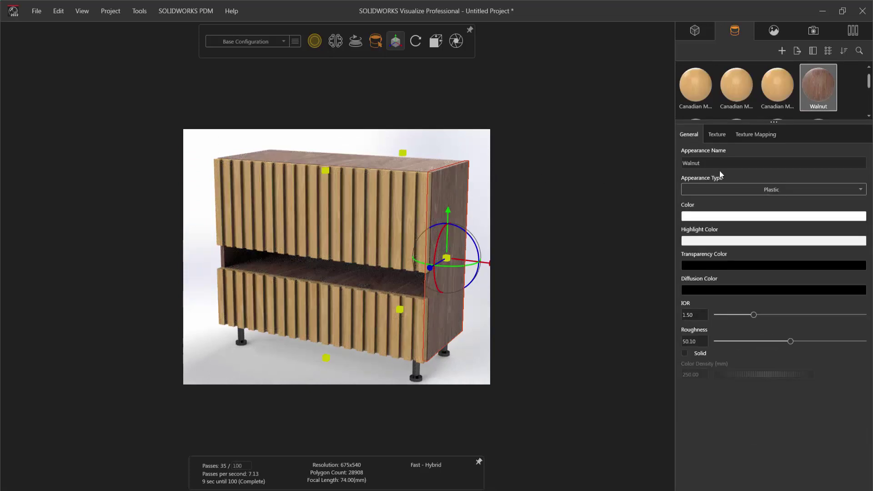
{"action": "left_click", "coordinate": [346, 216]}
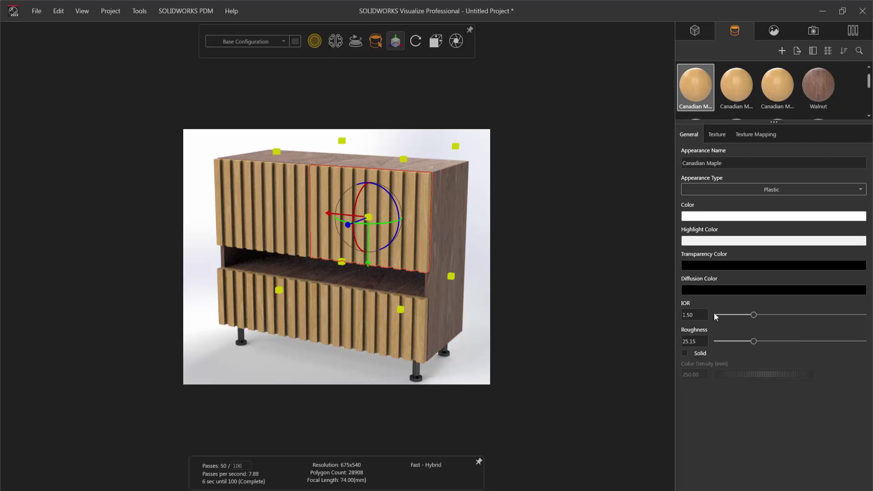
{"action": "left_click", "coordinate": [718, 134]}
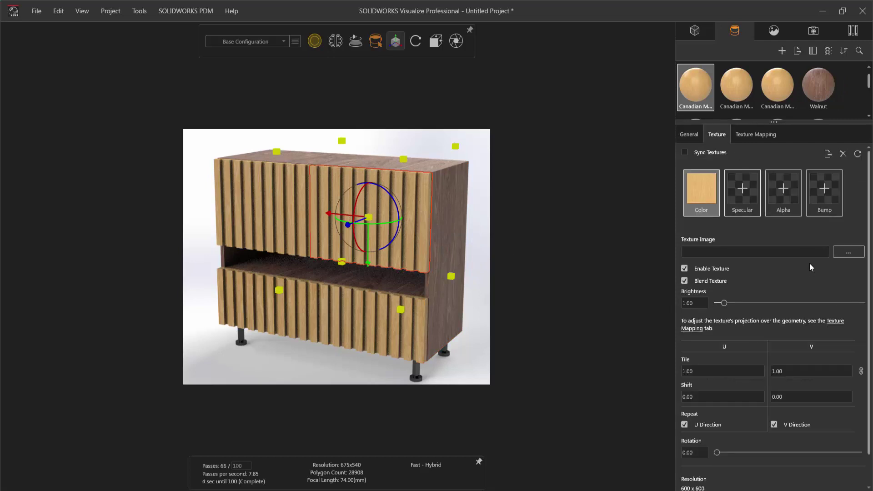
{"action": "scroll", "coordinate": [810, 263], "scroll_direction": "down", "scroll_amount": 1}
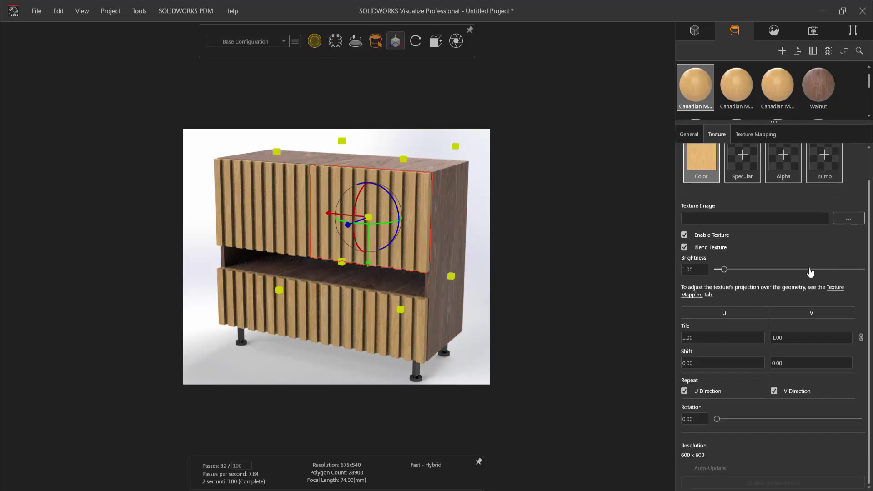
{"action": "scroll", "coordinate": [810, 272], "scroll_direction": "up", "scroll_amount": 1}
{"action": "left_click", "coordinate": [767, 136]}
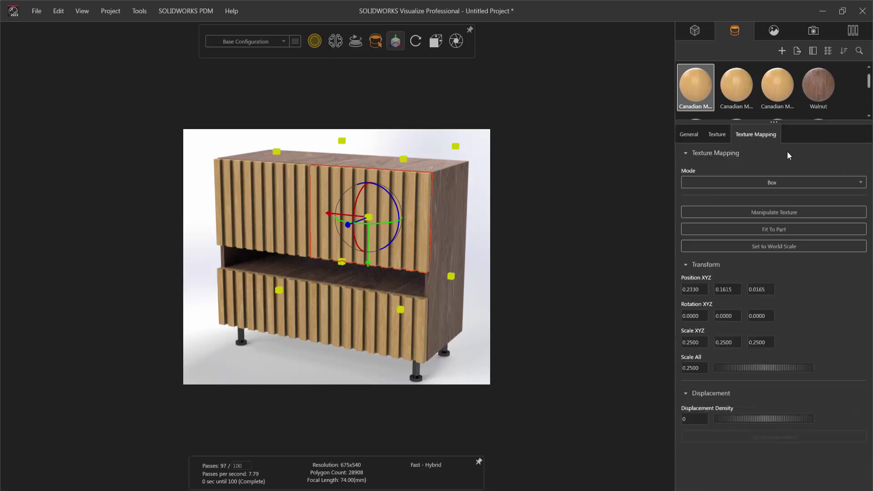
{"action": "left_click", "coordinate": [789, 153]}
{"action": "left_click", "coordinate": [460, 151]}
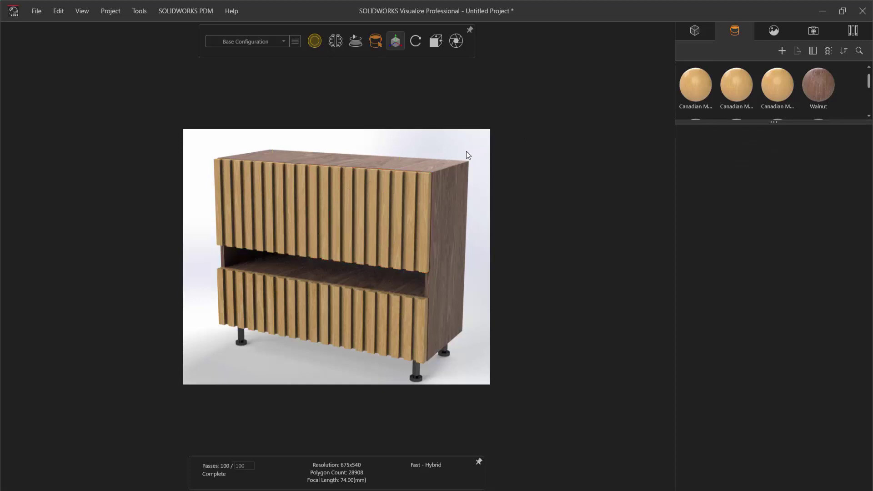
Step: Set Gamma to 1.06, Shadow Intensity to 1.12 and floor Reflection to 0.14
{"action": "left_click", "coordinate": [774, 32]}
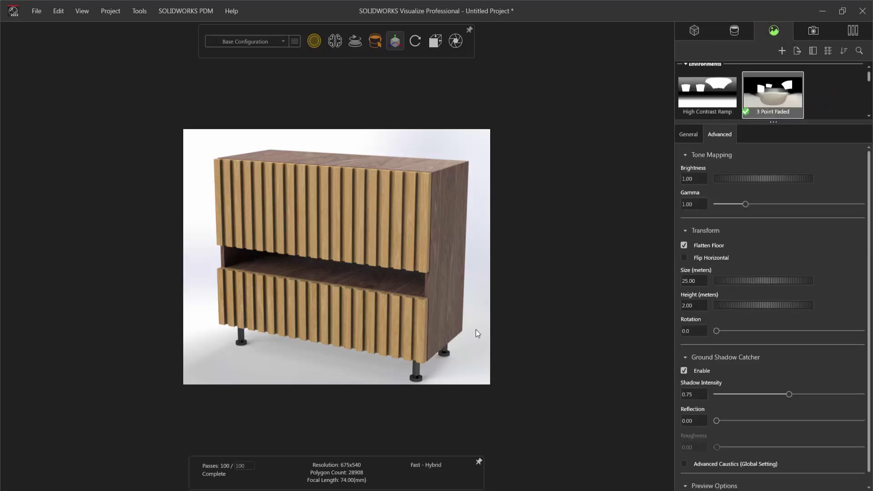
{"action": "left_click_drag", "start_coordinate": [399, 310], "coordinate": [357, 339]}
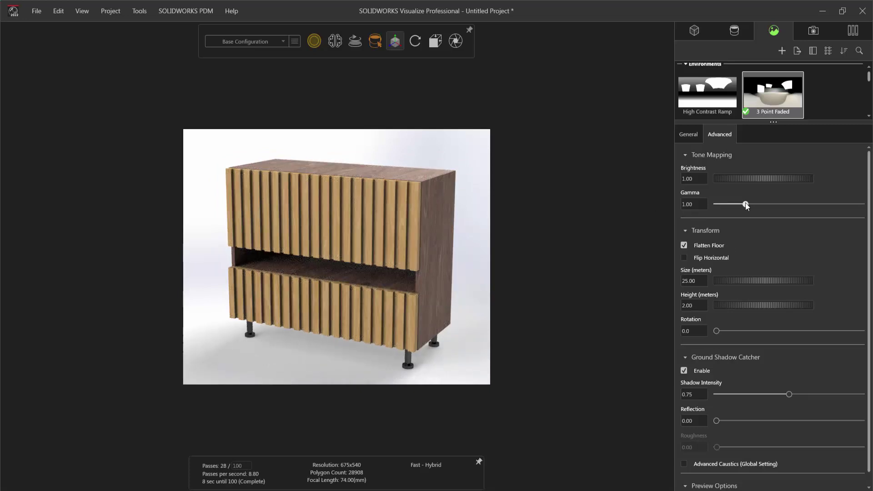
{"action": "left_click_drag", "start_coordinate": [745, 205], "coordinate": [746, 206]}
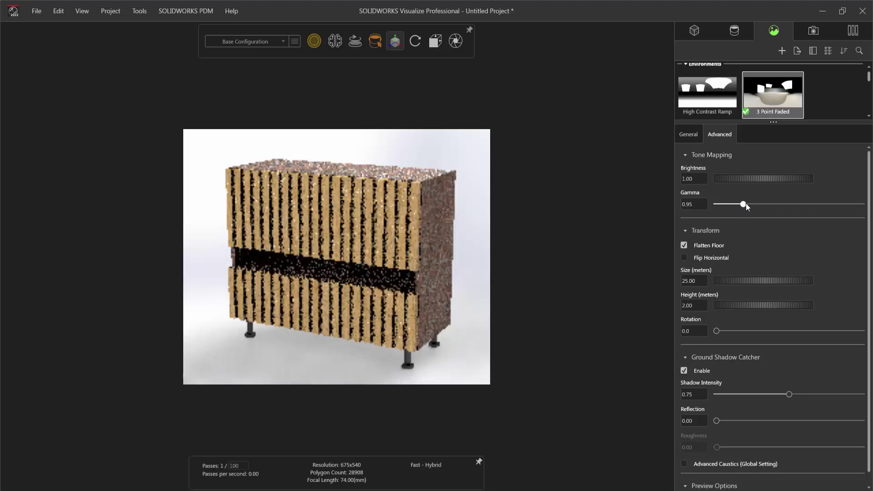
{"action": "scroll", "coordinate": [748, 203], "scroll_direction": "down", "scroll_amount": 2}
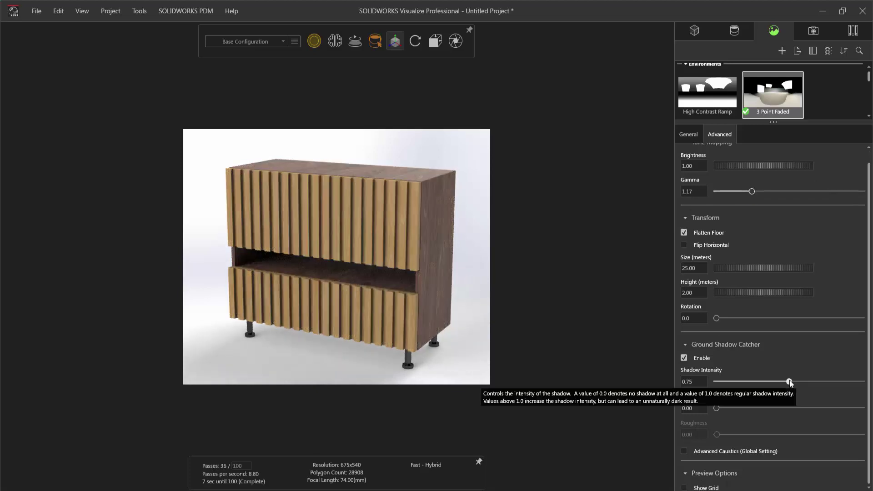
{"action": "left_click_drag", "start_coordinate": [791, 381], "coordinate": [826, 383]}
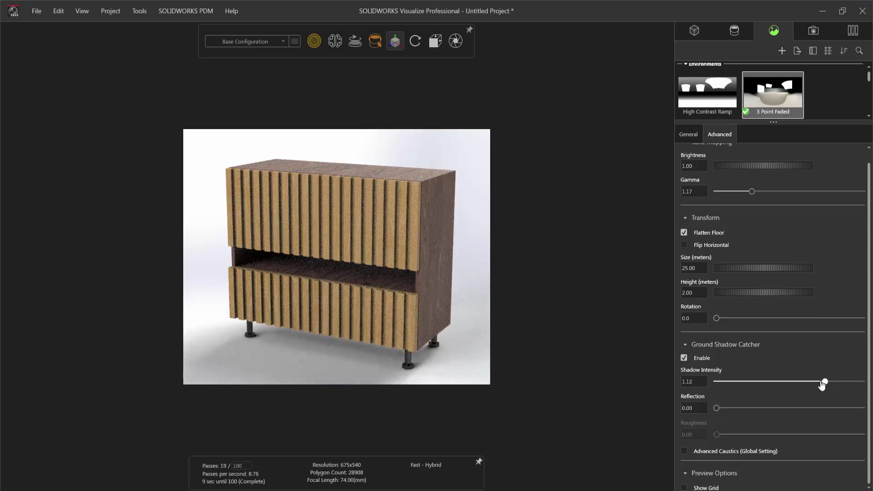
{"action": "left_click", "coordinate": [757, 408]}
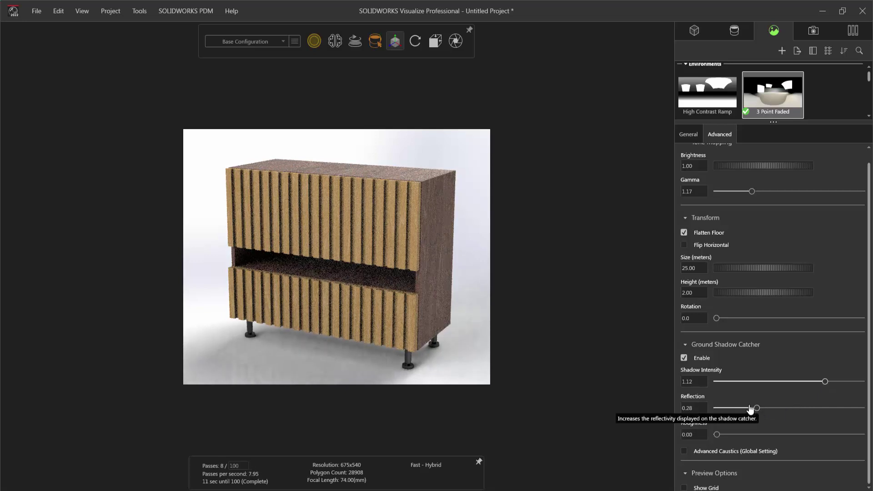
{"action": "left_click", "coordinate": [737, 407]}
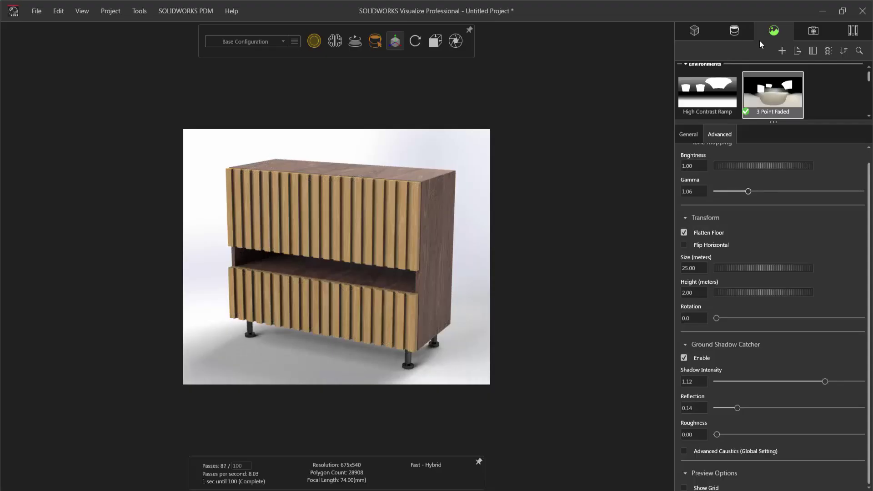
{"action": "left_click", "coordinate": [811, 32]}
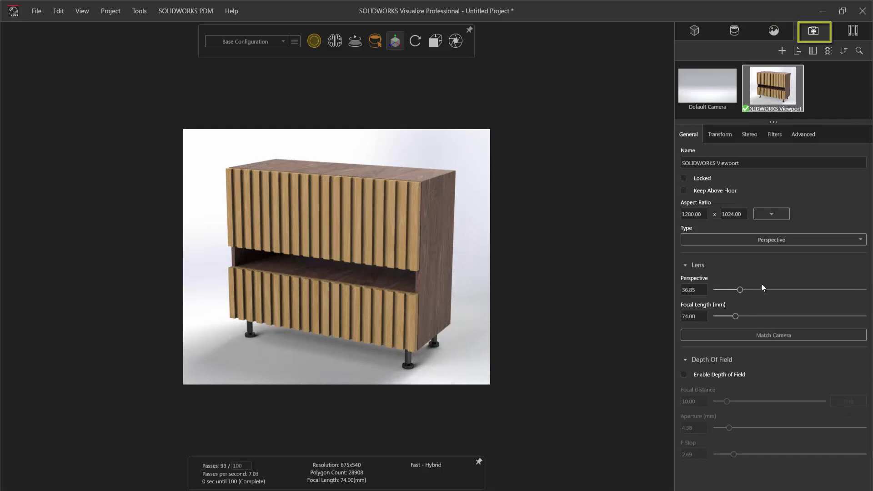
Step: Widen the camera Perspective to about 54 (≈49.6 mm) and show more right side
{"action": "left_click_drag", "start_coordinate": [746, 295], "coordinate": [753, 291]}
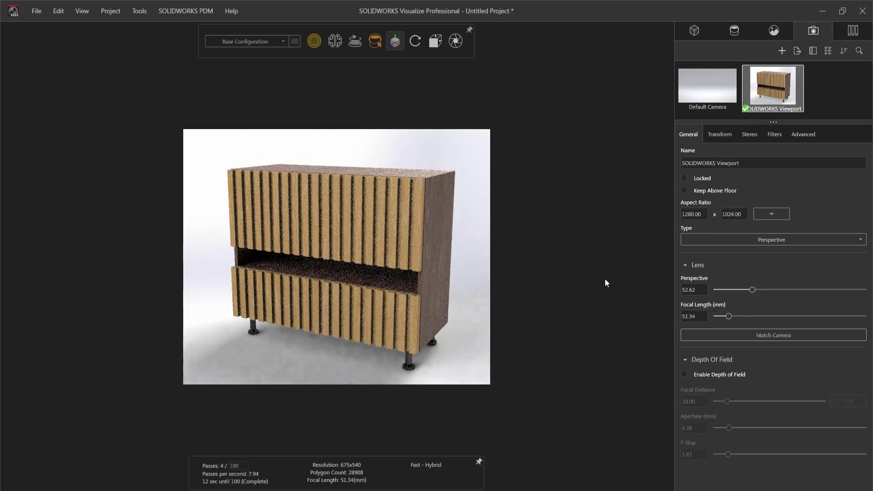
{"action": "mouse_move", "coordinate": [338, 237]}
{"action": "left_mouse_down"}
{"action": "mouse_move", "coordinate": [419, 289]}
{"action": "mouse_move", "coordinate": [406, 288]}
{"action": "left_mouse_up"}
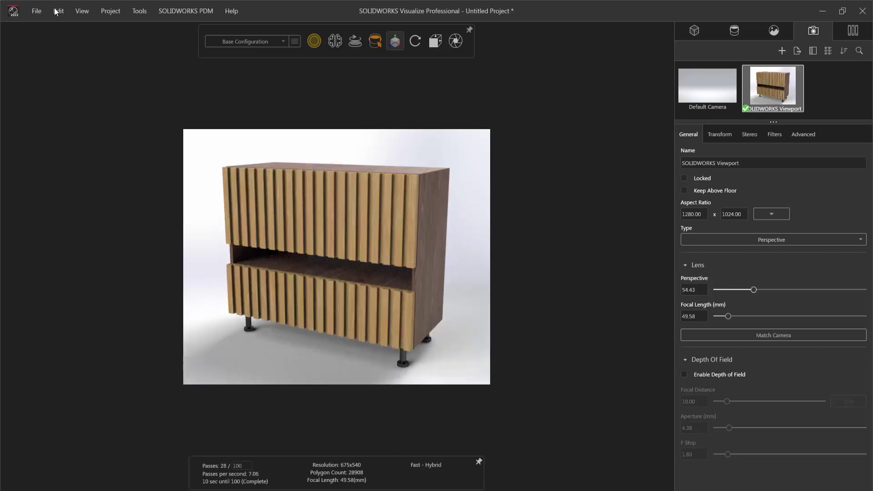
{"action": "left_click", "coordinate": [136, 11]}
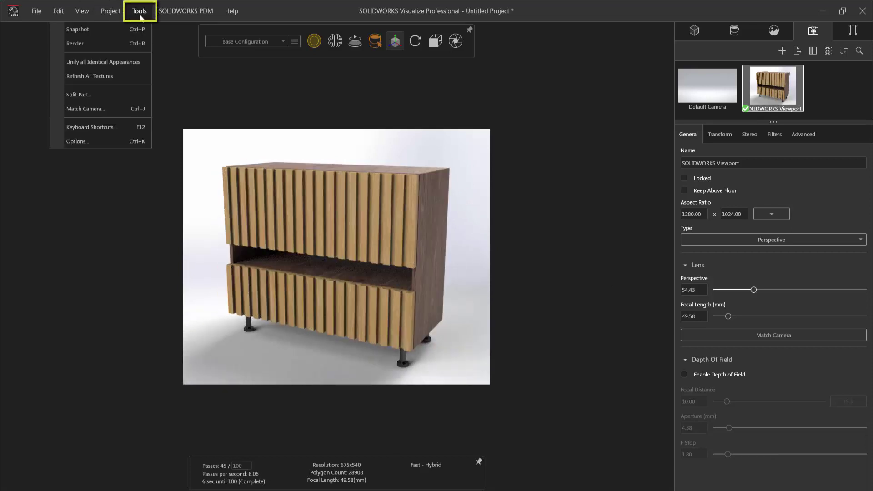
Step: Bring up the render output settings for the 1350 x 1080 TIF render
{"action": "left_click", "coordinate": [108, 45]}
{"action": "scroll", "coordinate": [440, 323], "scroll_direction": "down", "scroll_amount": 3}
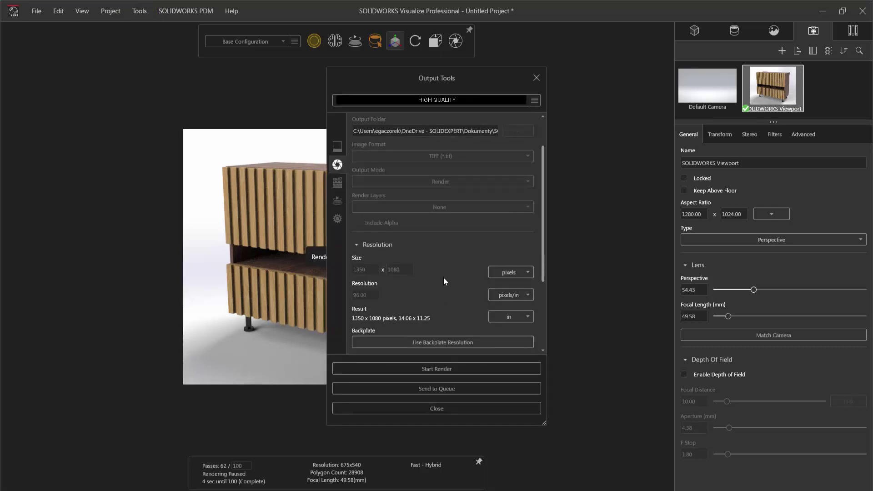
{"action": "scroll", "coordinate": [443, 262], "scroll_direction": "down", "scroll_amount": 2}
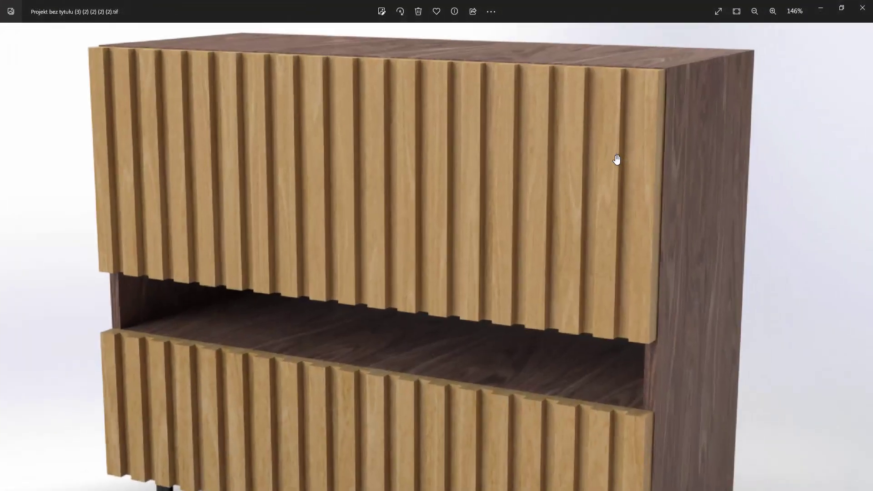
Step: Pan down and back up over the rendered cabinet TIF to inspect it
{"action": "mouse_move", "coordinate": [617, 159]}
{"action": "left_mouse_down"}
{"action": "mouse_move", "coordinate": [520, 229]}
{"action": "mouse_move", "coordinate": [521, 144]}
{"action": "mouse_move", "coordinate": [499, 113]}
{"action": "mouse_move", "coordinate": [487, 43]}
{"action": "left_mouse_up"}
{"action": "left_click_drag", "start_coordinate": [468, 307], "coordinate": [465, 232]}
{"action": "scroll", "coordinate": [332, 267], "scroll_direction": "down", "scroll_amount": 3}
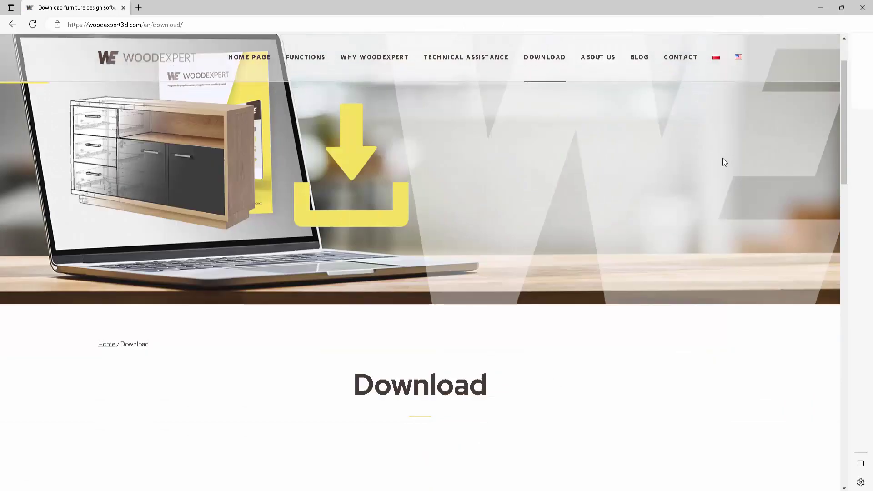
{"action": "scroll", "coordinate": [724, 162], "scroll_direction": "down", "scroll_amount": 2}
{"action": "scroll", "coordinate": [723, 162], "scroll_direction": "down", "scroll_amount": 2}
{"action": "scroll", "coordinate": [724, 161], "scroll_direction": "down", "scroll_amount": 2}
{"action": "scroll", "coordinate": [724, 162], "scroll_direction": "down", "scroll_amount": 2}
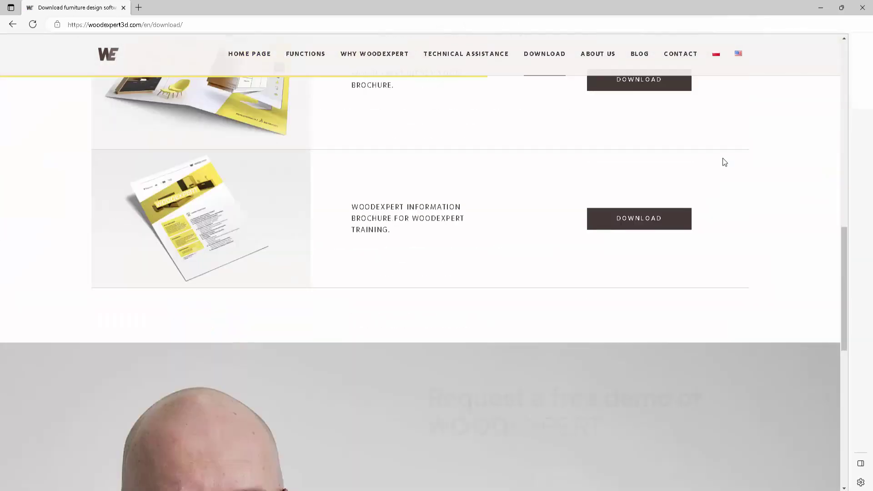
{"action": "scroll", "coordinate": [723, 162], "scroll_direction": "down", "scroll_amount": 3}
{"action": "scroll", "coordinate": [724, 162], "scroll_direction": "down", "scroll_amount": 2}
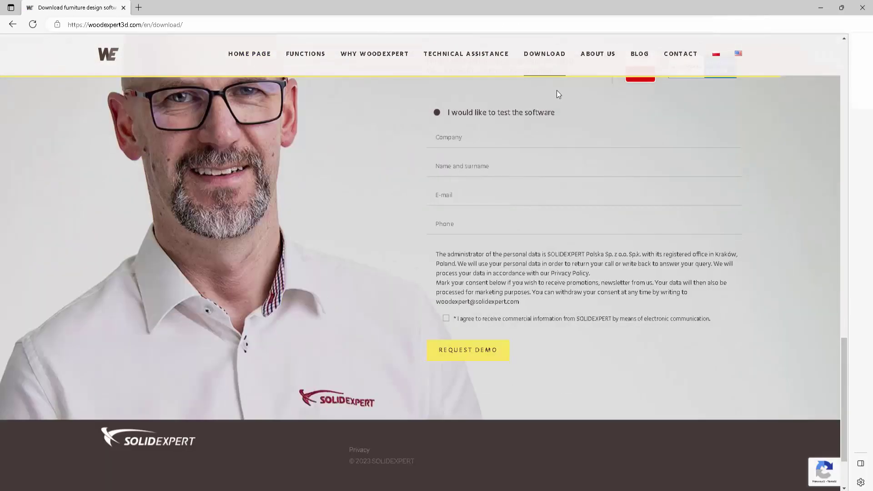